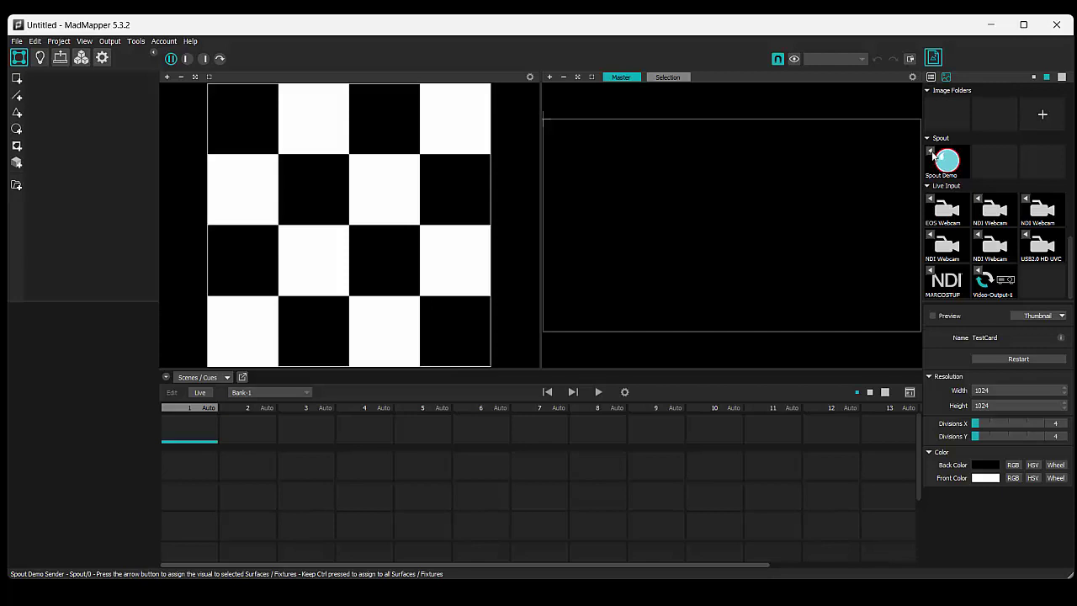
# Show the Spout Demo source on a new quad surface and compare it with the Spout Demo Sender window.
pyautogui.click(934, 157)
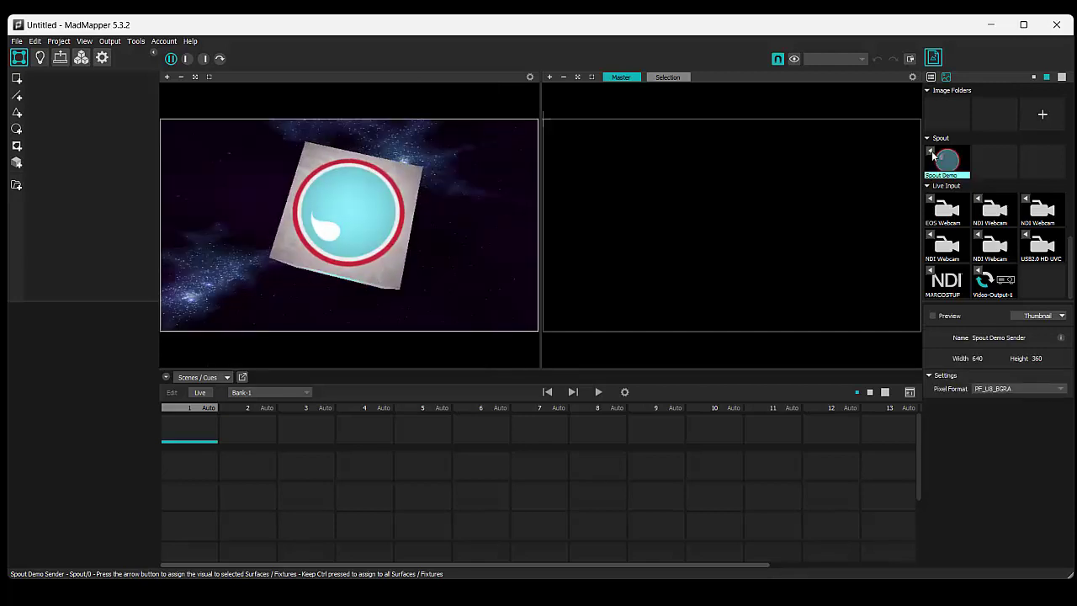
pyautogui.click(16, 78)
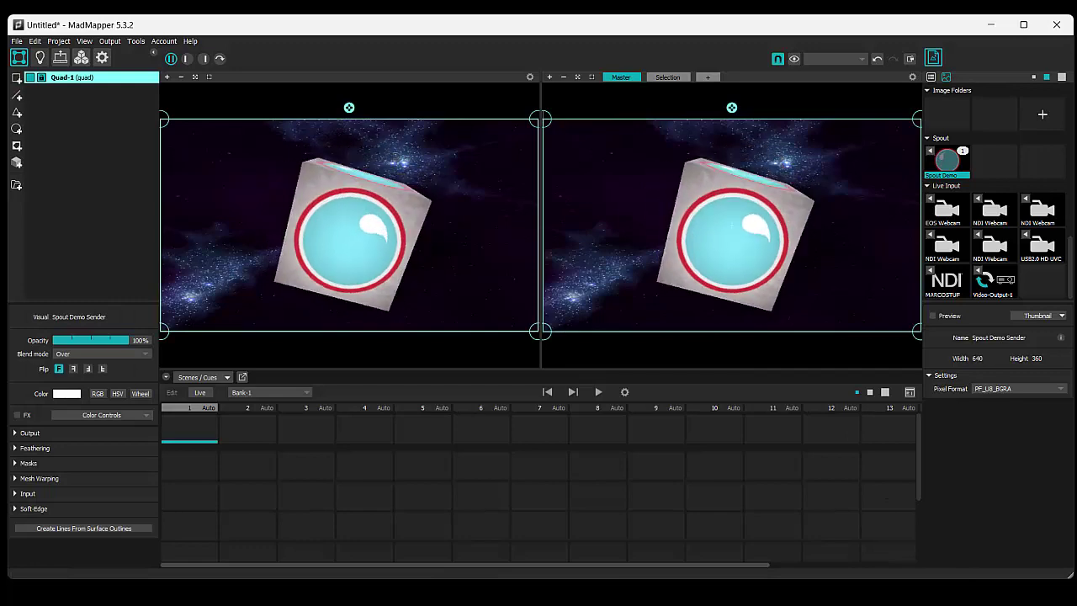
pyautogui.hotkey('alt', 'Tab')
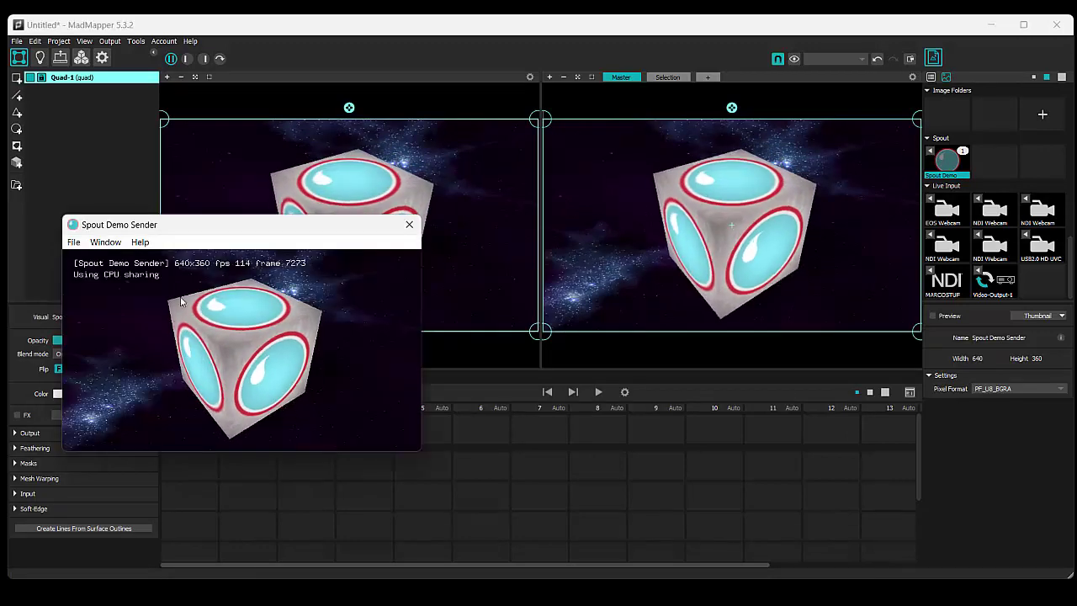
pyautogui.moveTo(251, 224); pyautogui.dragTo(213, 235)
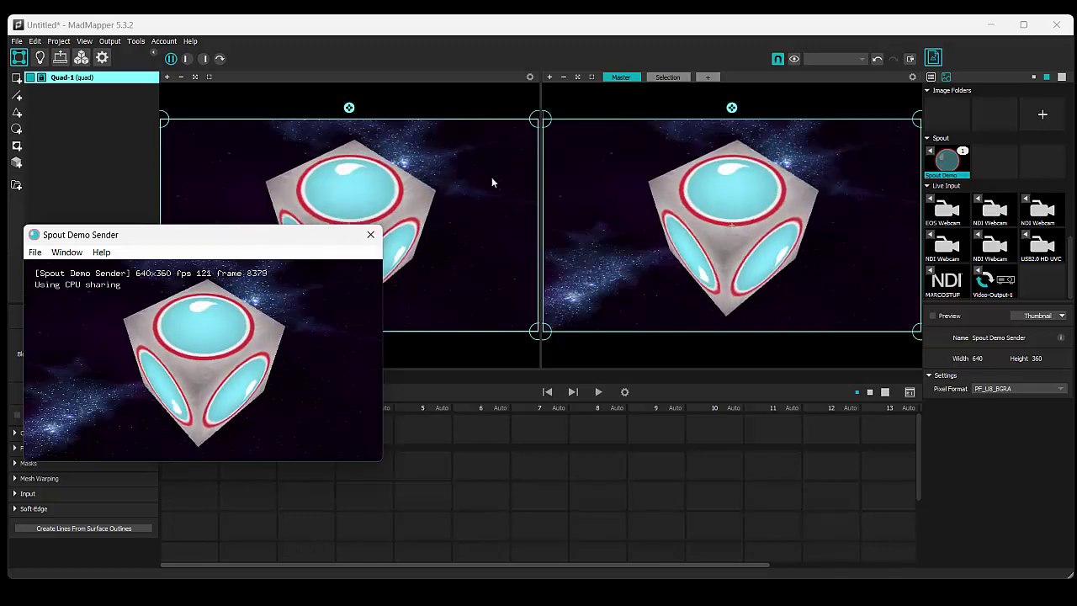
pyautogui.click(589, 27)
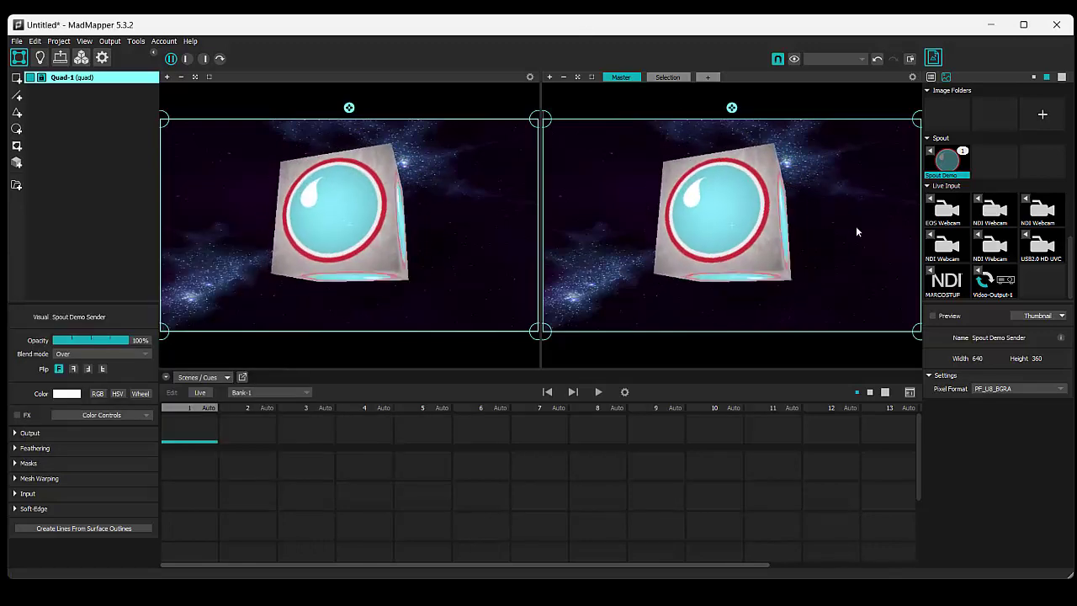
# Close MadMapper without saving the project and close the Spout Demo Sender.
pyautogui.click(1056, 26)
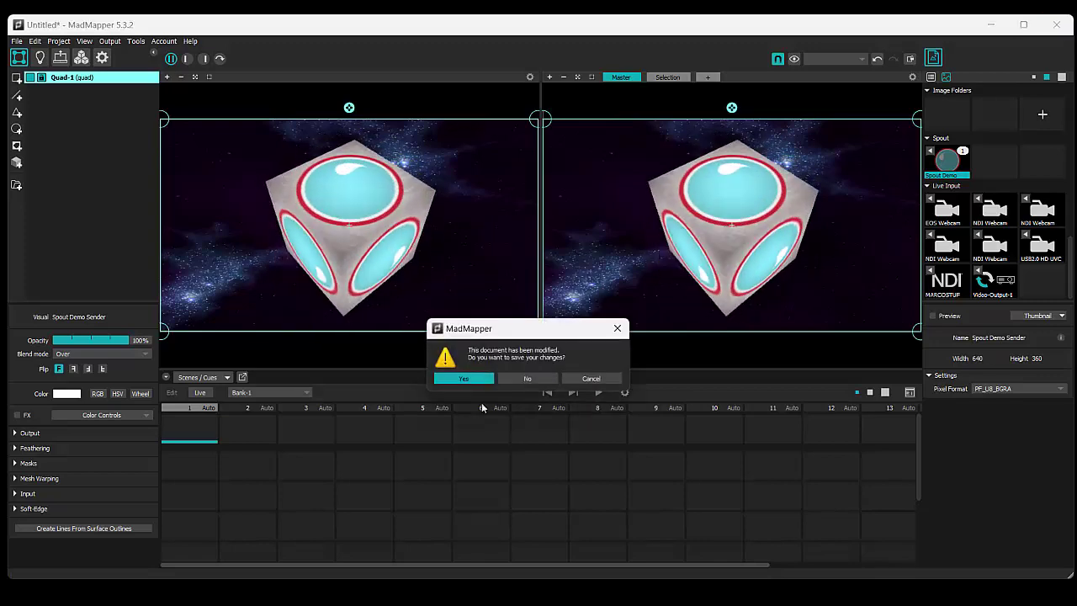
pyautogui.click(528, 378)
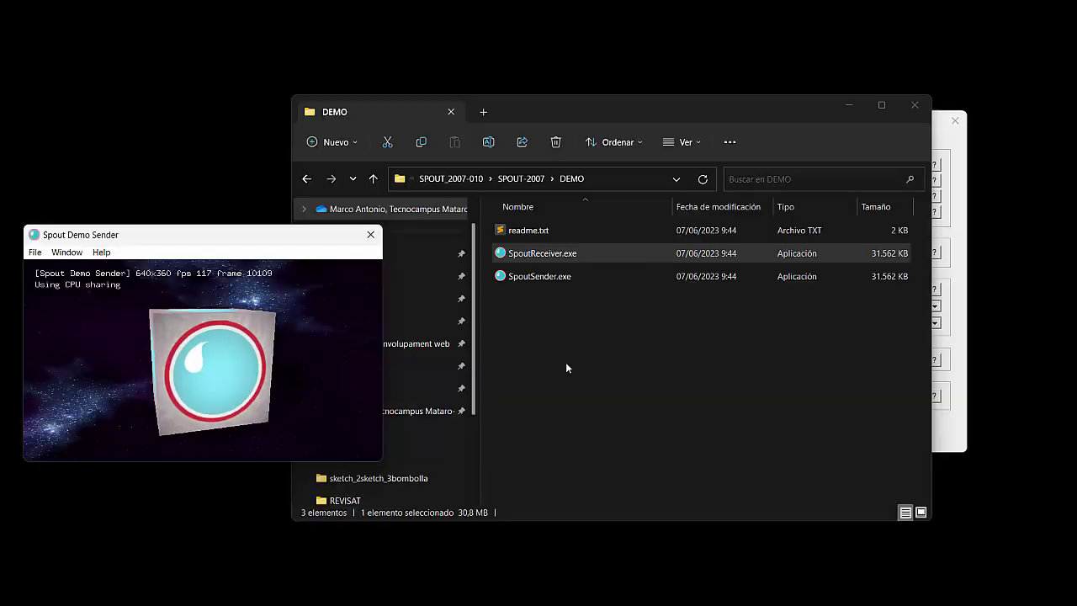
pyautogui.click(371, 236)
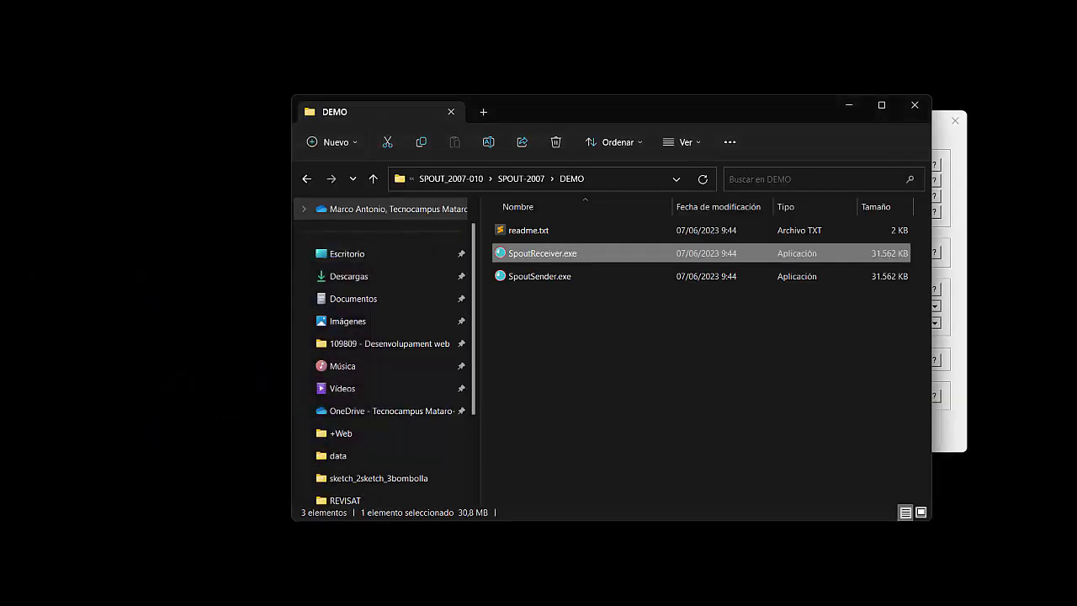
# Switch to Processing and search the library manager for "spout" to check the Spout for Processing library's details.
pyautogui.press('Return')
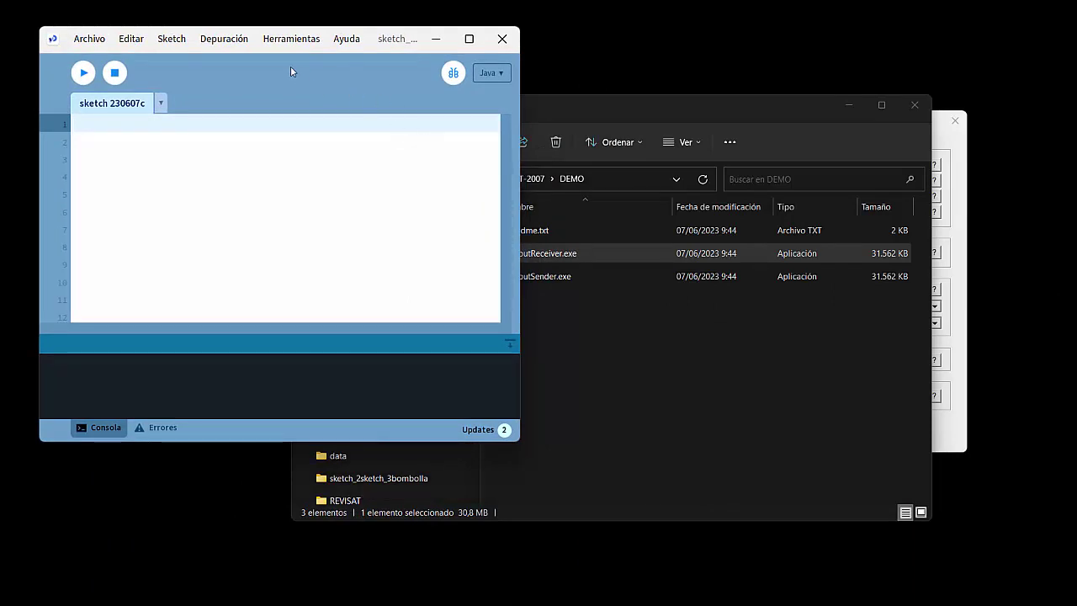
pyautogui.click(171, 39)
pyautogui.moveTo(261, 164)
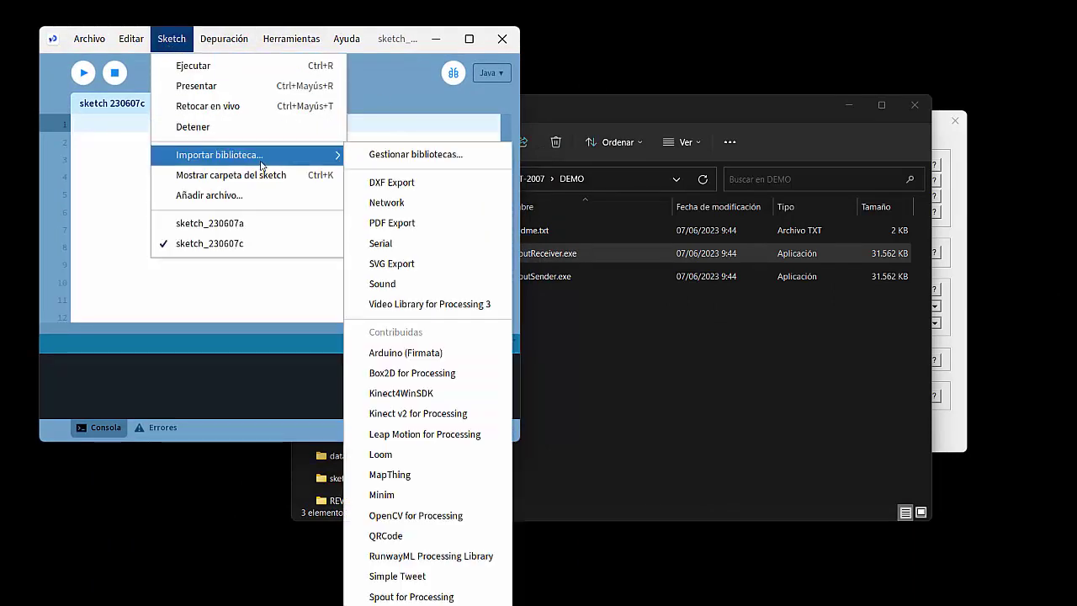
pyautogui.click(429, 156)
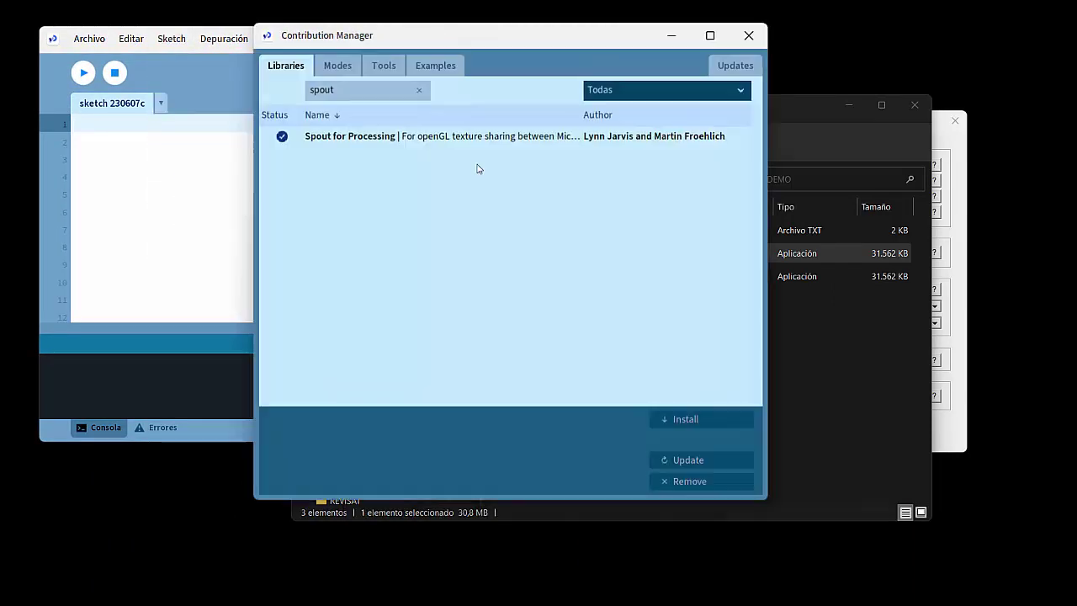
pyautogui.doubleClick(365, 89)
pyautogui.write('spout')
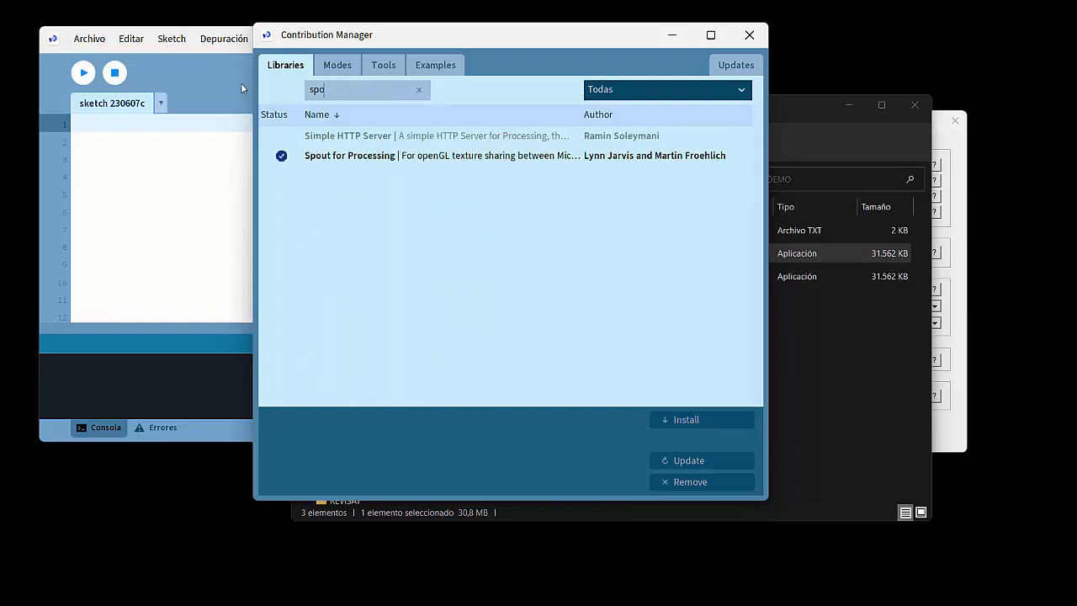
pyautogui.click(435, 136)
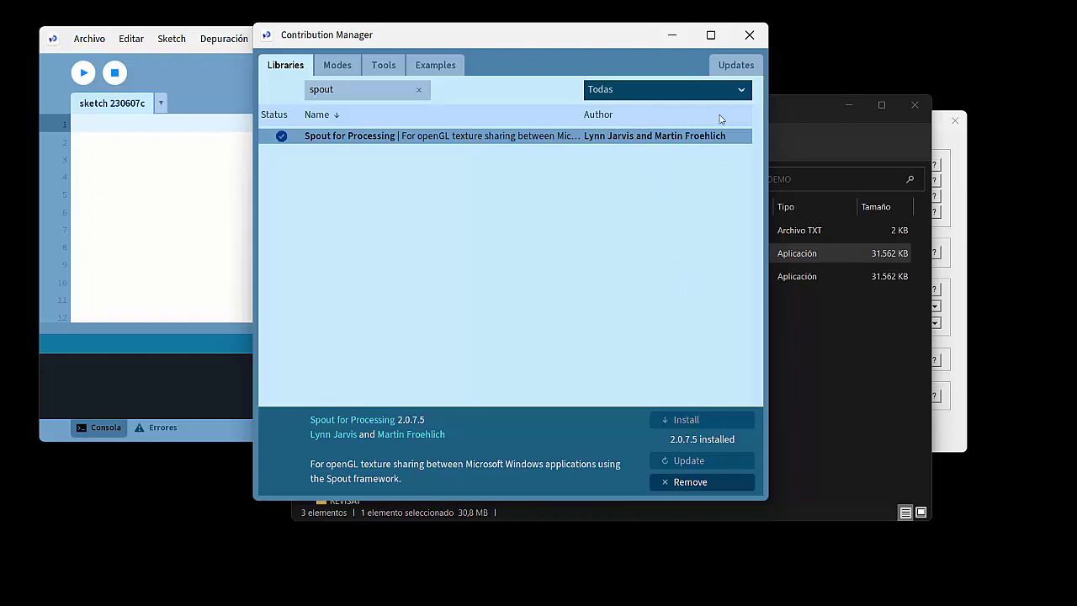
pyautogui.click(749, 35)
# Open the SpoutSender example from Spout for Processing and close the examples window and the blank sketch.
pyautogui.click(89, 39)
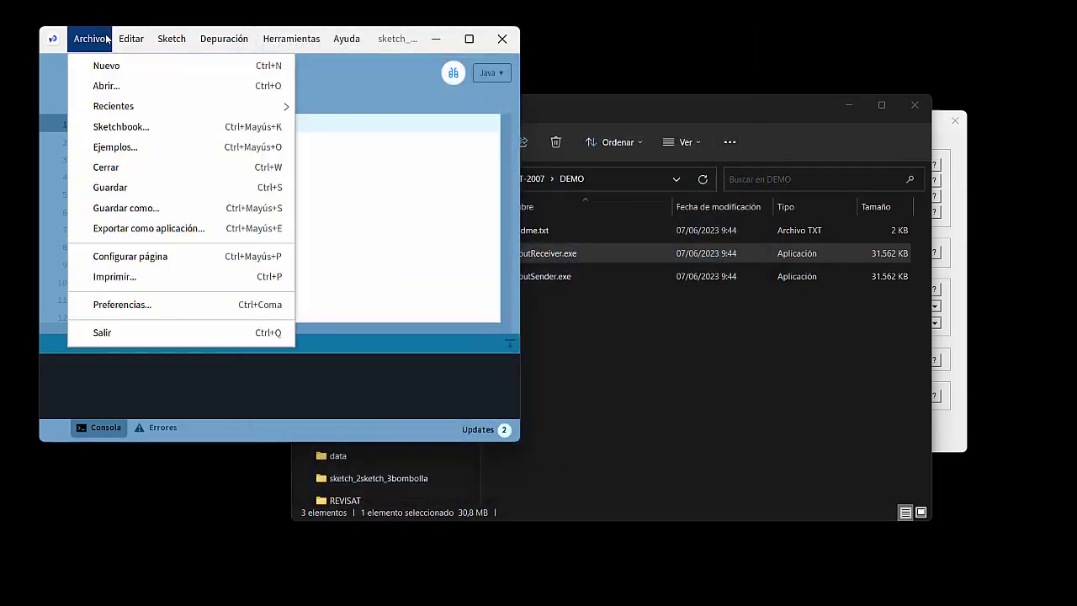
pyautogui.click(135, 148)
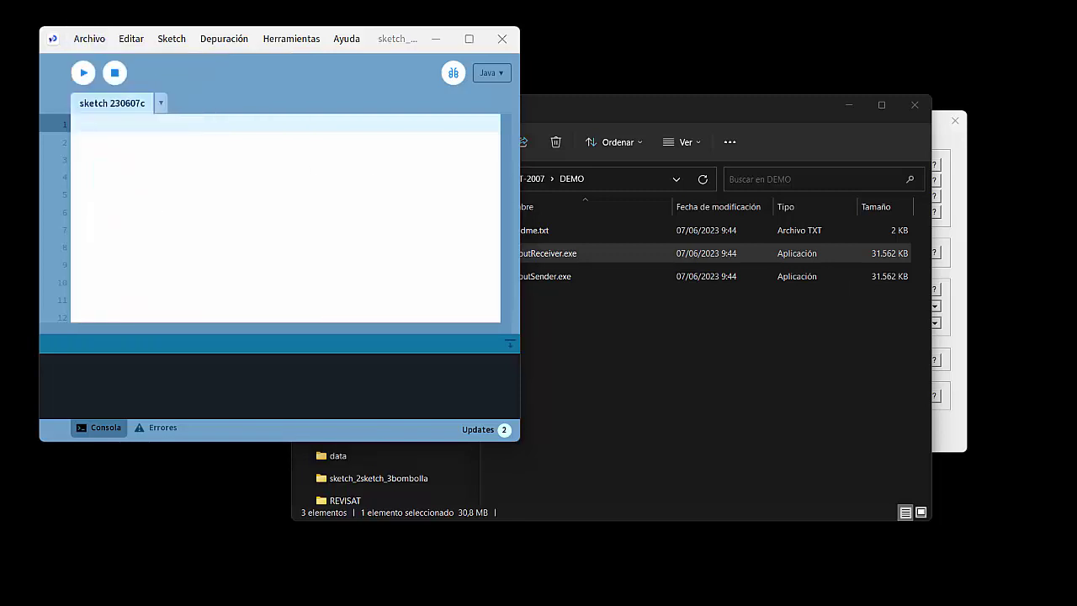
pyautogui.moveTo(816, 241); pyautogui.dragTo(619, 49)
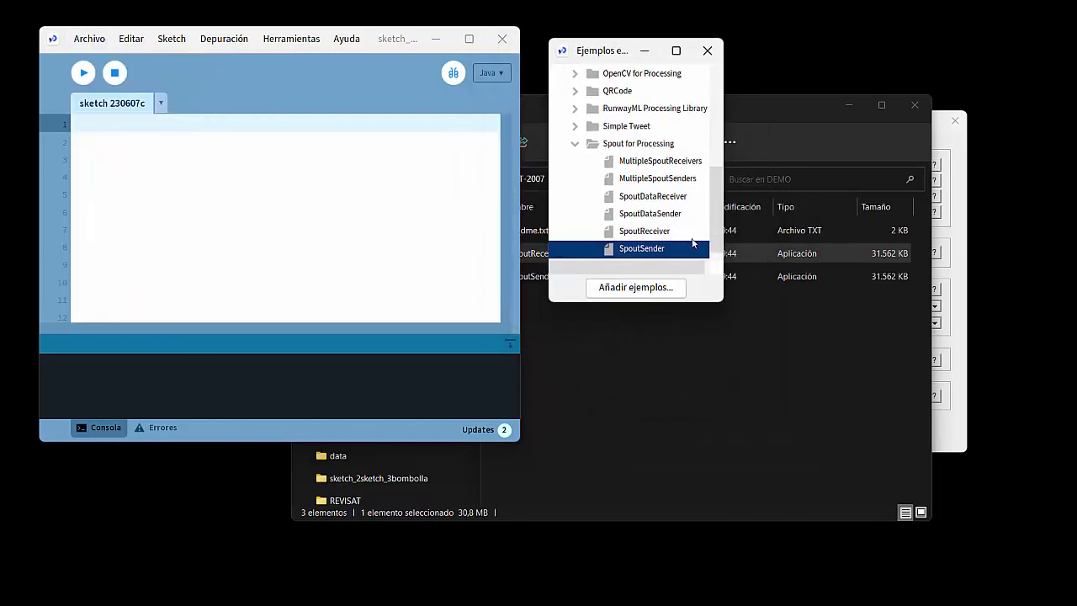
pyautogui.doubleClick(642, 248)
pyautogui.click(708, 50)
pyautogui.click(499, 40)
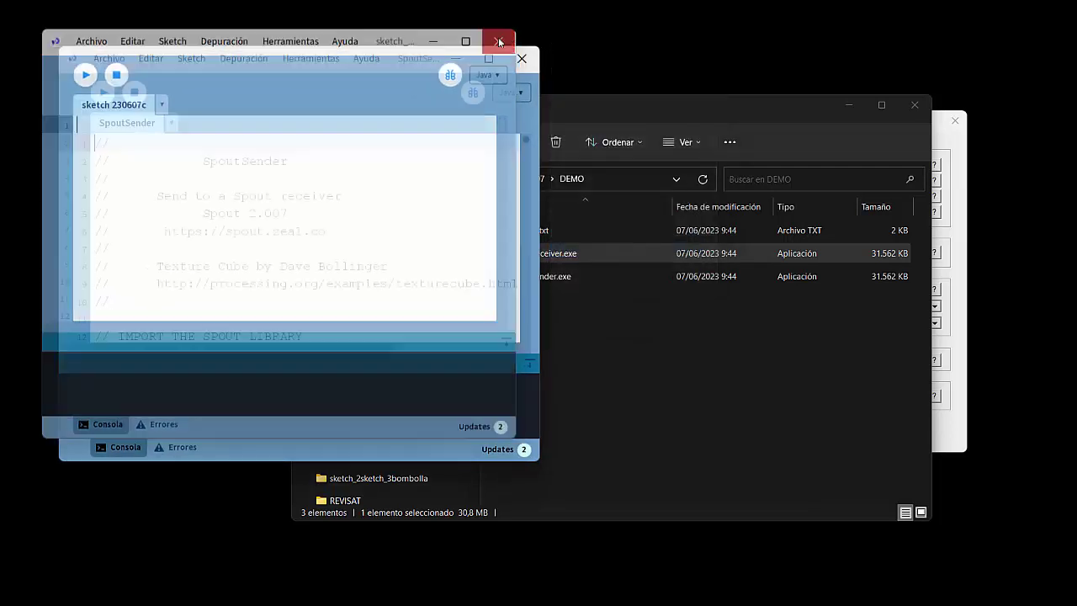
# Move the SpoutSender sketch window to the screen's upper corner and enlarge it to show more code.
pyautogui.click(366, 58)
pyautogui.click(366, 58)
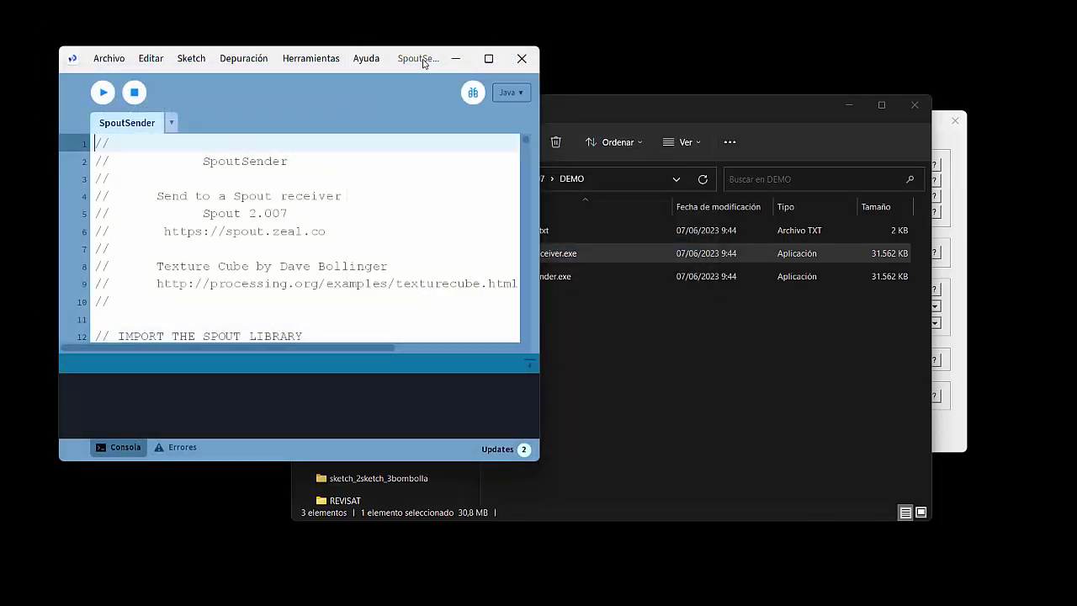
pyautogui.moveTo(423, 65); pyautogui.dragTo(375, 25)
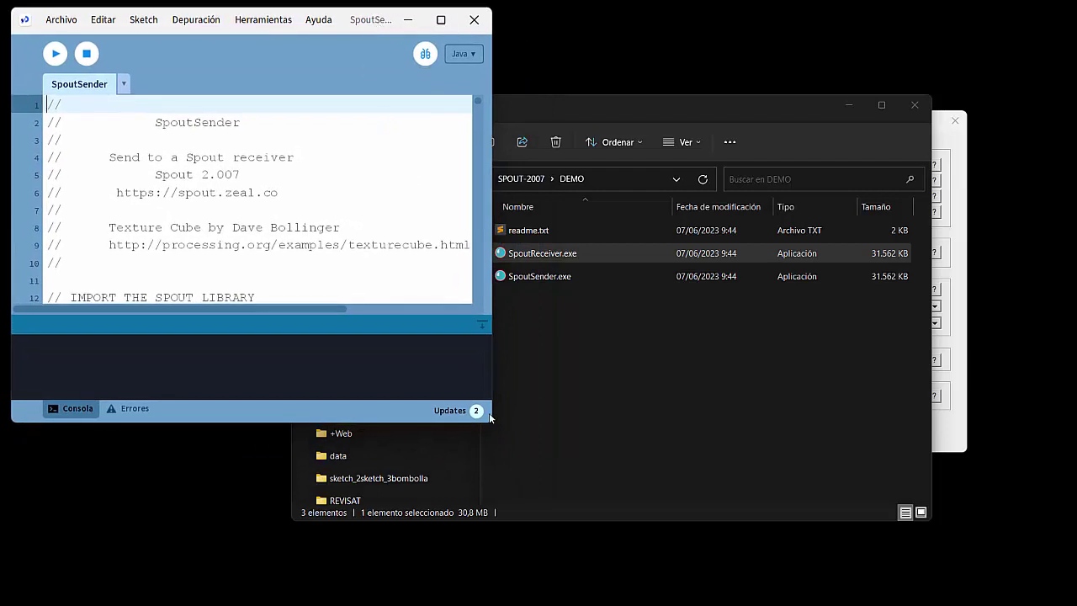
pyautogui.moveTo(489, 426)
pyautogui.mouseDown()
pyautogui.moveTo(626, 580)
pyautogui.moveTo(661, 593)
pyautogui.mouseUp()
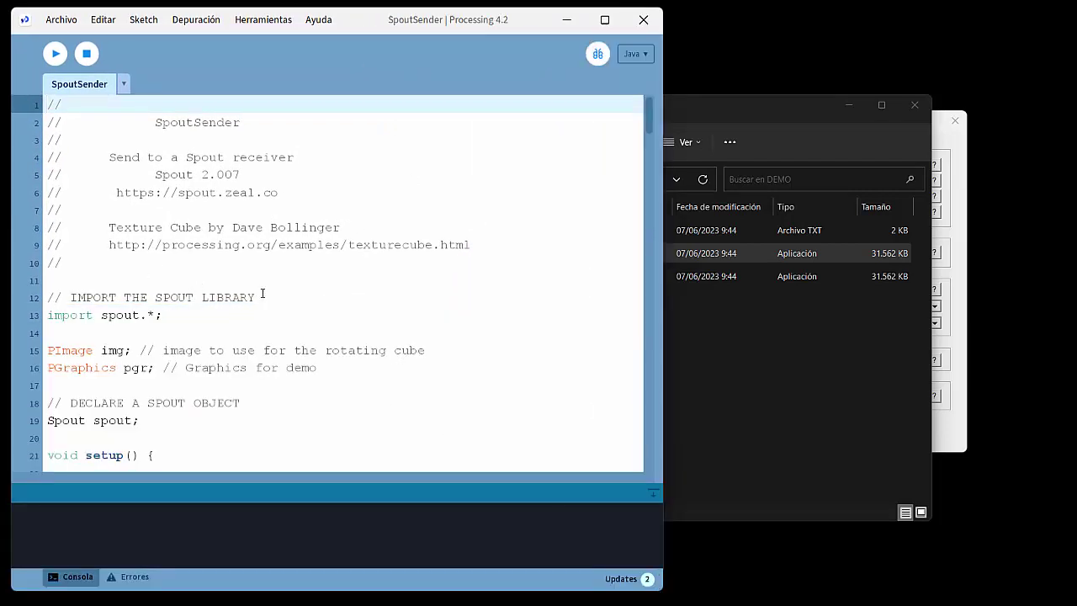
# Delete the header comments and the library comment above the "import spout.*;" line.
pyautogui.moveTo(263, 294); pyautogui.dragTo(16, 77)
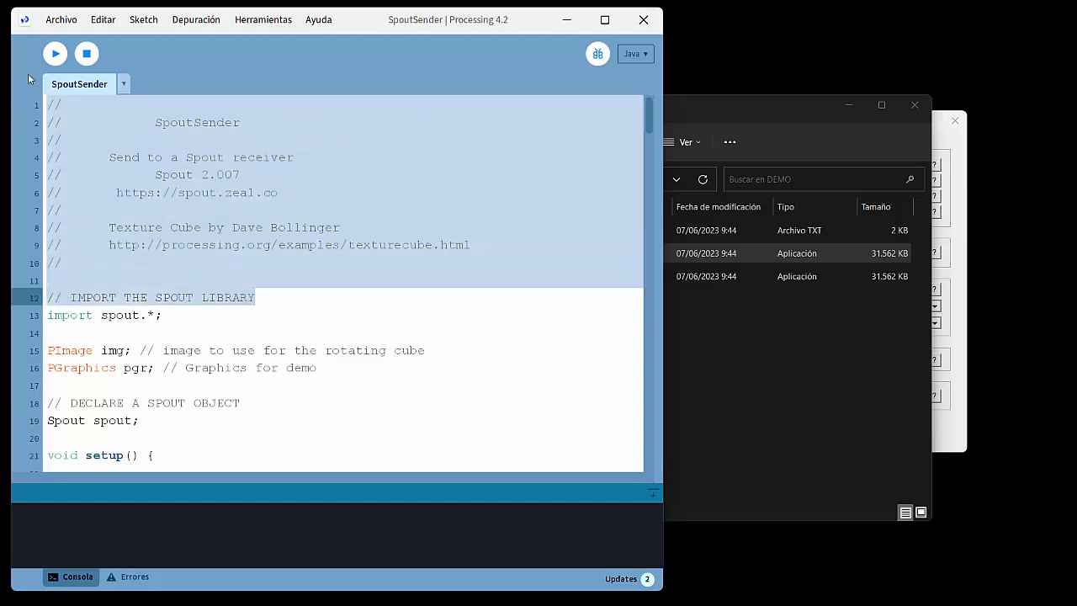
pyautogui.press('Delete')
pyautogui.press('Delete')
# Delete the PImage and PGraphics declarations and the comment above "Spout spout;".
pyautogui.press('Down')
pyautogui.press('Down')
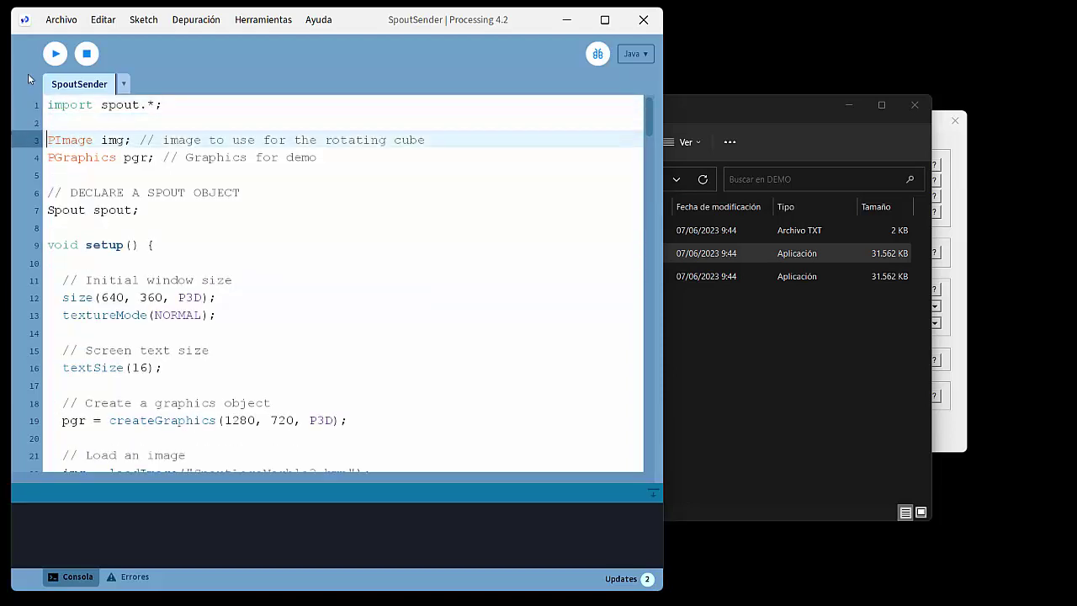
pyautogui.hotkey('shift', 'Down')
pyautogui.hotkey('shift', 'Down')
pyautogui.hotkey('shift', 'Down')
pyautogui.hotkey('shift', 'Down')
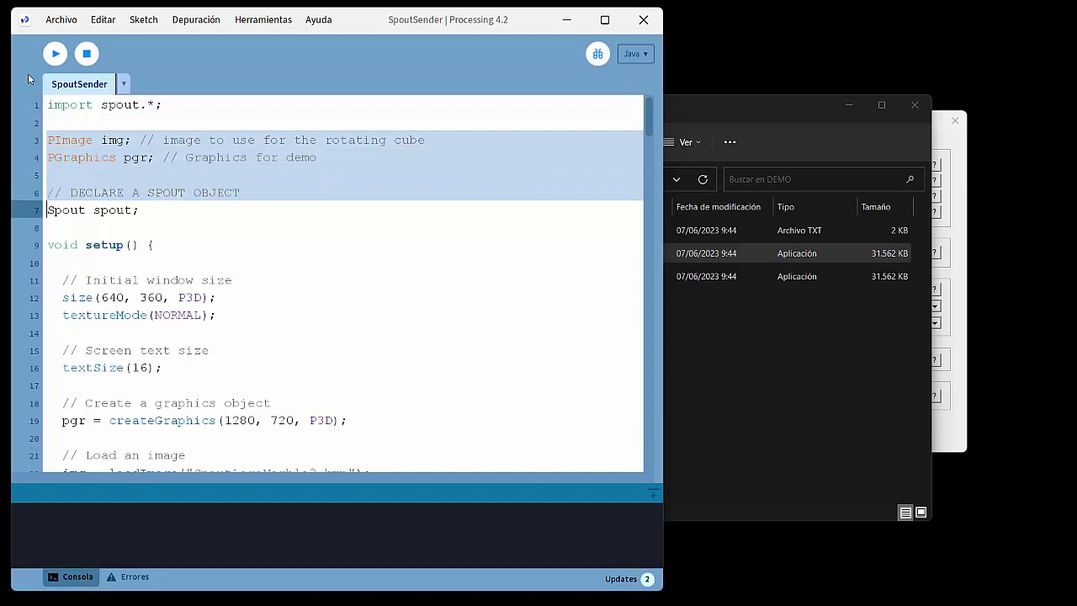
pyautogui.press('Delete')
# Delete the blank line and the initial window size comment at the start of setup().
pyautogui.press('Down')
pyautogui.press('Down')
pyautogui.press('Down')
pyautogui.press('Down')
pyautogui.press('Down')
pyautogui.press('Up')
pyautogui.press('Up')
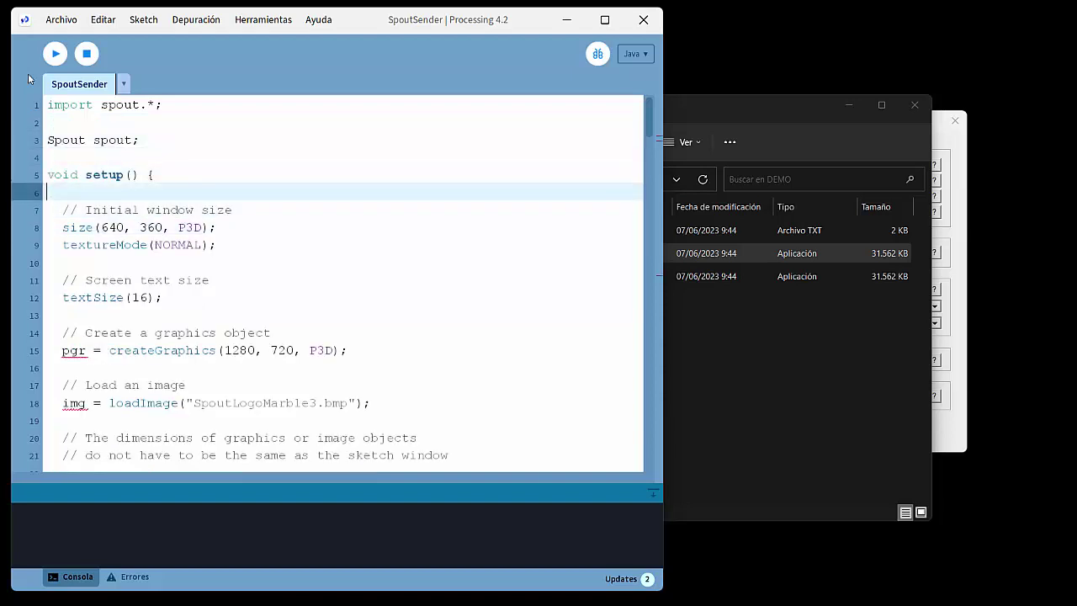
pyautogui.hotkey('shift', 'Down')
pyautogui.hotkey('shift', 'Down')
pyautogui.press('Delete')
# Delete everything in setup() between the size() line and "spout = new Spout(this);".
pyautogui.press('Down')
pyautogui.hotkey('shift', 'Down')
pyautogui.hotkey('shift', 'Down')
pyautogui.hotkey('shift', 'Down')
pyautogui.hotkey('shift', 'Down')
pyautogui.hotkey('shift', 'Down')
pyautogui.hotkey('shift', 'Down')
pyautogui.hotkey('shift', 'Down')
pyautogui.hotkey('shift', 'Down')
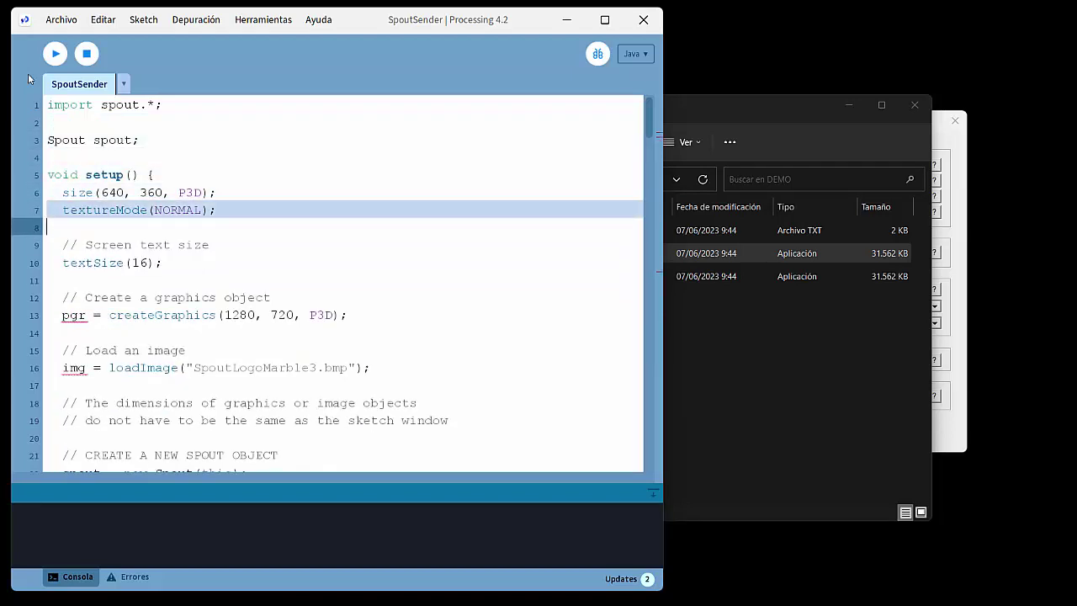
pyautogui.hotkey('shift', 'Down')
pyautogui.hotkey('shift', 'Down')
pyautogui.hotkey('shift', 'Down')
pyautogui.hotkey('shift', 'Down')
pyautogui.hotkey('shift', 'Down')
pyautogui.hotkey('shift', 'Down')
pyautogui.hotkey('shift', 'Down')
pyautogui.hotkey('shift', 'Down')
pyautogui.hotkey('shift', 'Down')
pyautogui.hotkey('shift', 'Down')
pyautogui.hotkey('shift', 'Down')
pyautogui.hotkey('shift', 'Down')
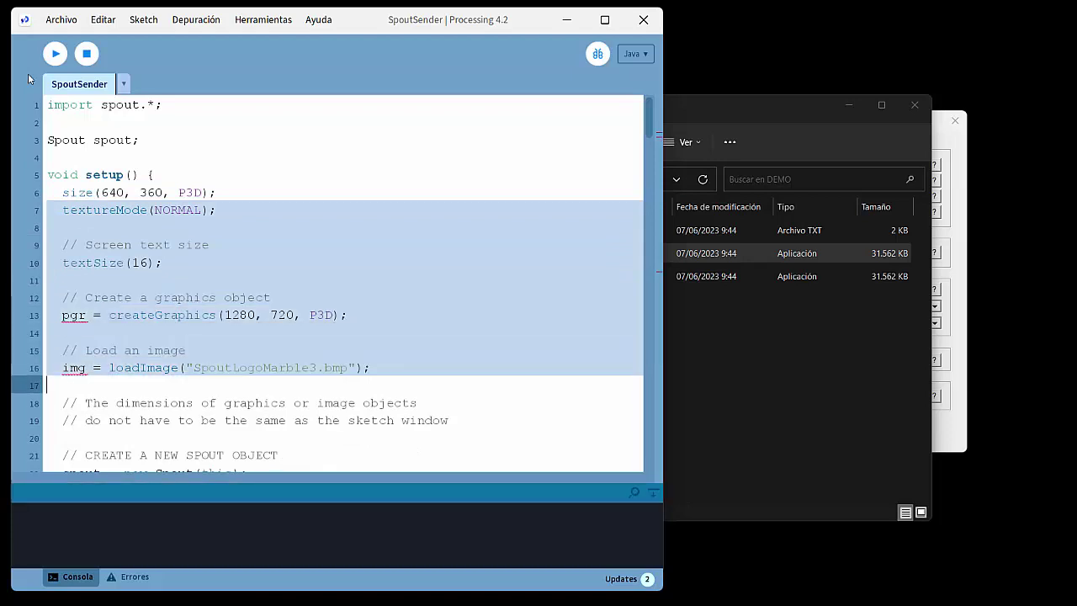
pyautogui.hotkey('shift', 'Up')
pyautogui.hotkey('shift', 'Up')
pyautogui.hotkey('shift', 'Up')
pyautogui.hotkey('shift', 'Up')
pyautogui.hotkey('shift', 'Up')
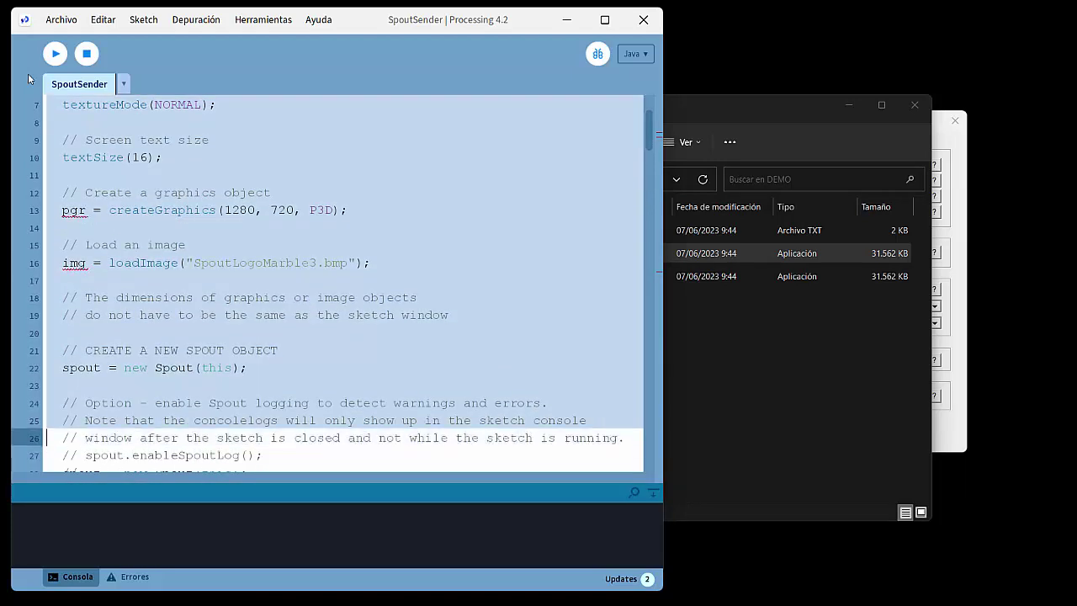
pyautogui.hotkey('shift', 'Up')
pyautogui.hotkey('shift', 'Down')
pyautogui.press('Delete')
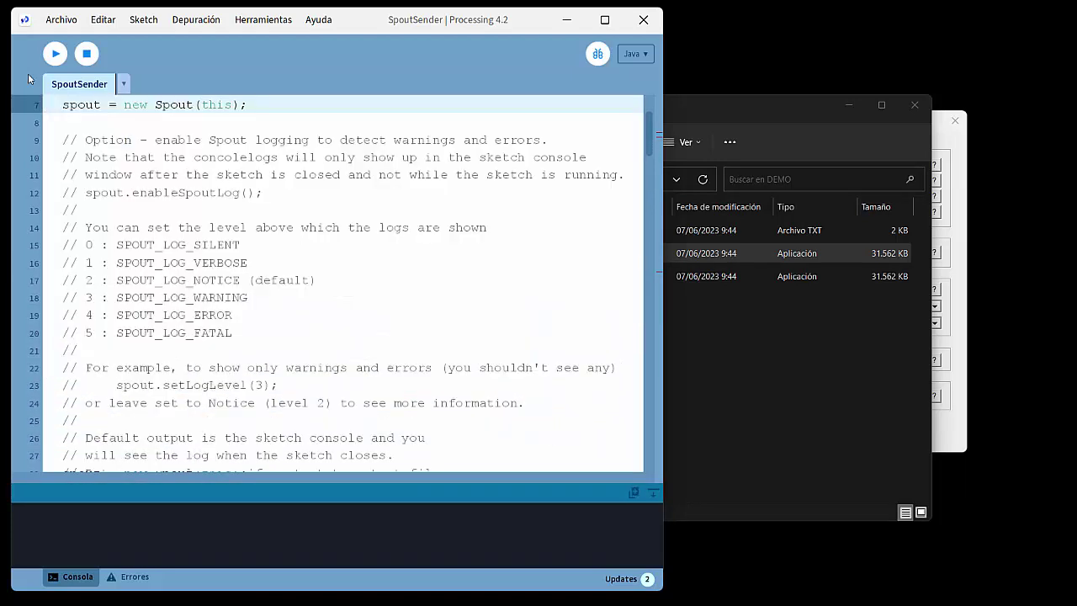
# Delete the optional settings and comments between "spout = new Spout(this);" and the spout.setSenderName line.
pyautogui.press('Down')
pyautogui.hotkey('shift', 'Down')
pyautogui.hotkey('shift', 'Down')
pyautogui.hotkey('shift', 'Down')
pyautogui.hotkey('shift', 'Down')
pyautogui.hotkey('shift', 'Down')
pyautogui.hotkey('shift', 'Down')
pyautogui.hotkey('shift', 'Down')
pyautogui.hotkey('shift', 'Down')
pyautogui.hotkey('shift', 'Down')
pyautogui.hotkey('shift', 'Down')
pyautogui.hotkey('shift', 'Down')
pyautogui.hotkey('shift', 'Down')
pyautogui.hotkey('shift', 'Down')
pyautogui.hotkey('shift', 'Down')
pyautogui.hotkey('shift', 'Down')
pyautogui.hotkey('shift', 'Down')
pyautogui.hotkey('shift', 'Down')
pyautogui.hotkey('shift', 'Down')
pyautogui.hotkey('shift', 'Down')
pyautogui.hotkey('shift', 'Down')
pyautogui.hotkey('shift', 'Down')
pyautogui.hotkey('shift', 'Down')
pyautogui.hotkey('shift', 'Down')
pyautogui.hotkey('shift', 'Down')
pyautogui.hotkey('shift', 'Down')
pyautogui.hotkey('shift', 'Down')
pyautogui.hotkey('shift', 'Down')
pyautogui.hotkey('shift', 'Down')
pyautogui.hotkey('shift', 'Down')
pyautogui.hotkey('shift', 'Down')
pyautogui.hotkey('shift', 'Down')
pyautogui.hotkey('shift', 'Down')
pyautogui.hotkey('shift', 'Down')
pyautogui.hotkey('shift', 'Down')
pyautogui.hotkey('shift', 'Down')
pyautogui.hotkey('shift', 'Down')
pyautogui.hotkey('shift', 'Down')
pyautogui.hotkey('shift', 'Down')
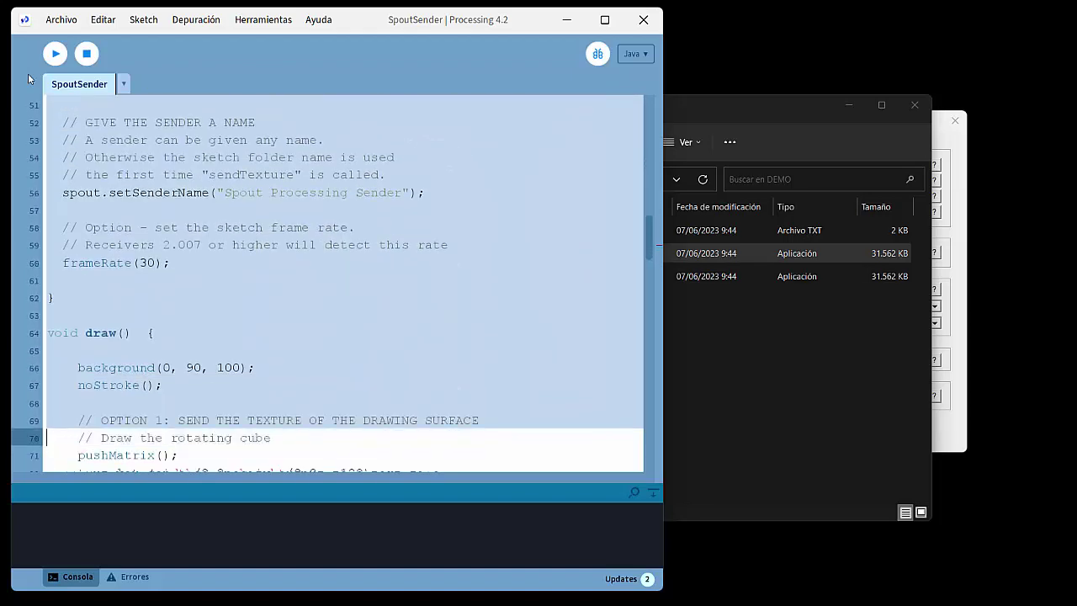
pyautogui.hotkey('shift', 'Up')
pyautogui.hotkey('shift', 'Up')
pyautogui.hotkey('shift', 'Up')
pyautogui.hotkey('shift', 'Up')
pyautogui.hotkey('shift', 'Up')
pyautogui.hotkey('shift', 'Up')
pyautogui.hotkey('shift', 'Up')
pyautogui.hotkey('shift', 'Up')
pyautogui.hotkey('shift', 'Up')
pyautogui.hotkey('shift', 'Up')
pyautogui.hotkey('shift', 'Up')
pyautogui.hotkey('shift', 'Up')
pyautogui.hotkey('shift', 'Up')
pyautogui.hotkey('shift', 'Up')
pyautogui.hotkey('shift', 'Up')
pyautogui.hotkey('shift', 'Up')
pyautogui.hotkey('shift', 'Up')
pyautogui.hotkey('shift', 'Up')
pyautogui.hotkey('shift', 'Up')
pyautogui.hotkey('shift', 'Up')
pyautogui.hotkey('shift', 'Up')
pyautogui.hotkey('shift', 'Up')
pyautogui.hotkey('shift', 'Up')
pyautogui.hotkey('shift', 'Up')
pyautogui.hotkey('shift', 'Up')
pyautogui.hotkey('shift', 'Up')
pyautogui.hotkey('shift', 'Up')
pyautogui.hotkey('shift', 'Up')
pyautogui.hotkey('shift', 'Up')
pyautogui.hotkey('shift', 'Up')
pyautogui.hotkey('shift', 'Up')
pyautogui.hotkey('shift', 'Up')
pyautogui.hotkey('shift', 'Up')
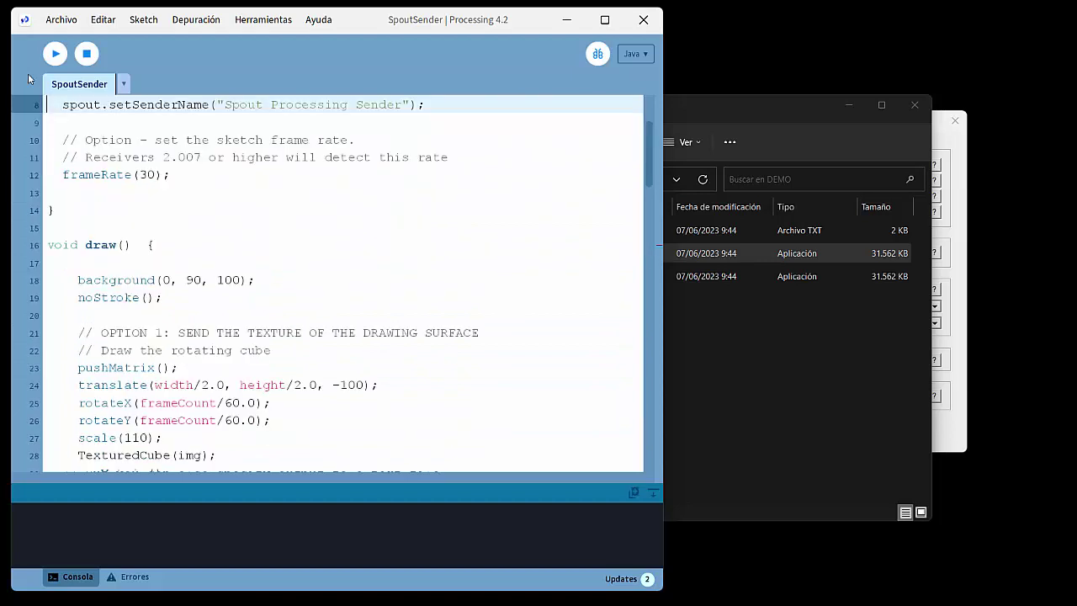
# Delete the frame rate comments above frameRate(30) and the blank lines around it in setup().
pyautogui.hotkey('shift', 'Down')
pyautogui.hotkey('shift', 'Down')
pyautogui.hotkey('shift', 'Down')
pyautogui.hotkey('shift', 'Down')
pyautogui.hotkey('shift', 'Up')
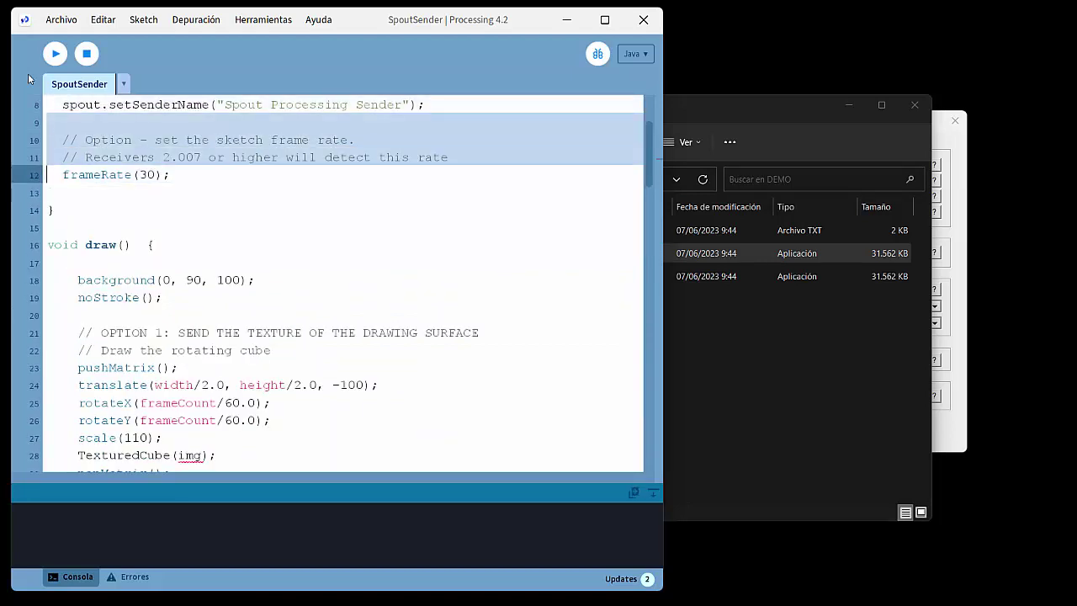
pyautogui.press('Delete')
pyautogui.press('Down')
pyautogui.press('BackSpace')
pyautogui.press('Up')
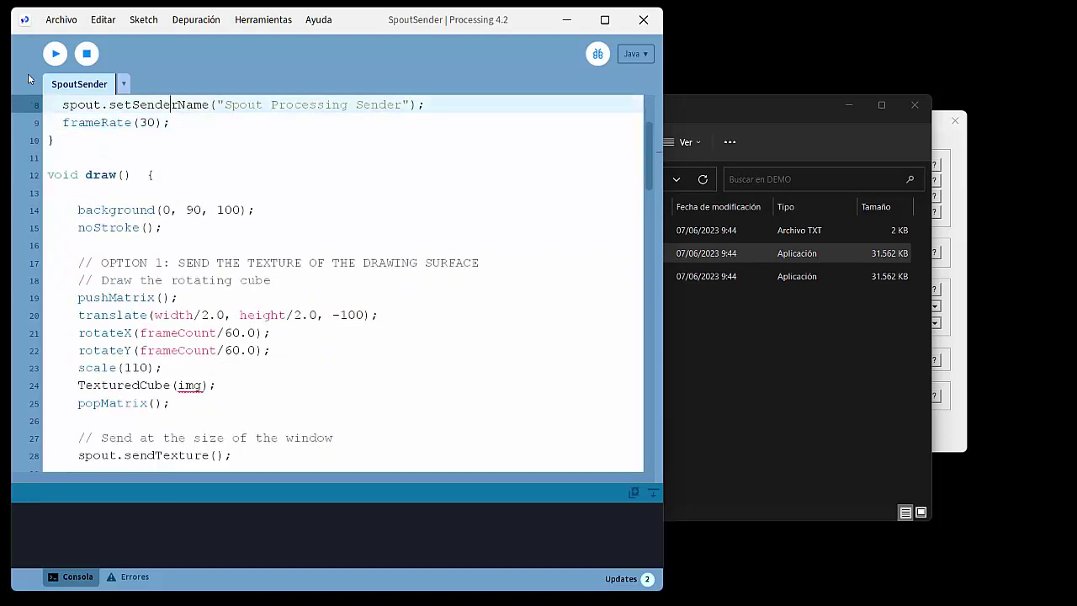
# Return to the beginning of the sketch and highlight the Spout import line and the "Spout spout;" declaration.
pyautogui.hotkey('ctrl', 'Home')
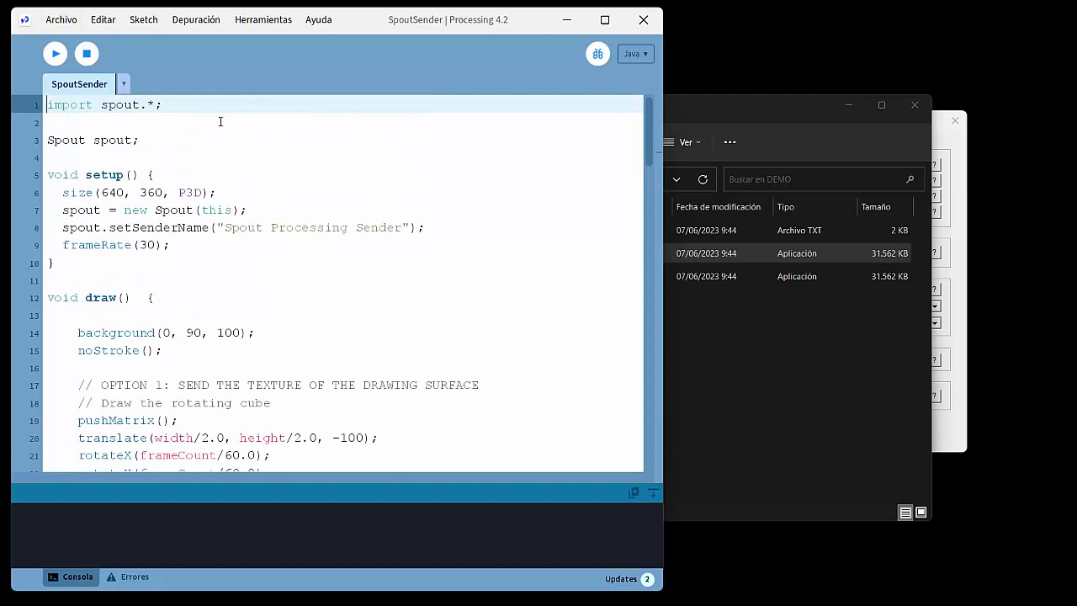
pyautogui.moveTo(214, 114); pyautogui.dragTo(18, 94)
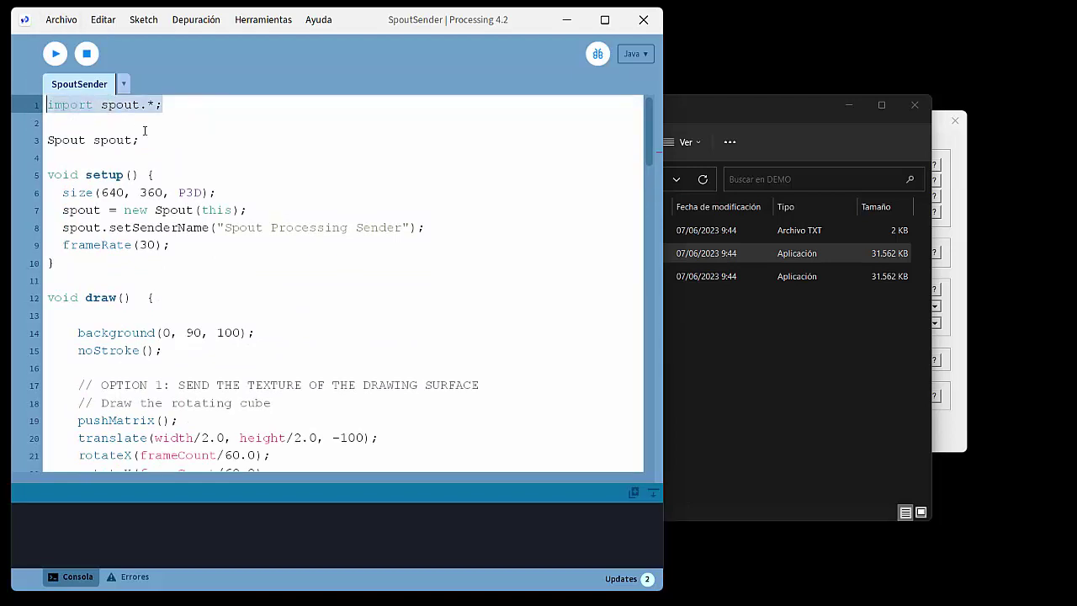
pyautogui.moveTo(176, 140); pyautogui.dragTo(39, 143)
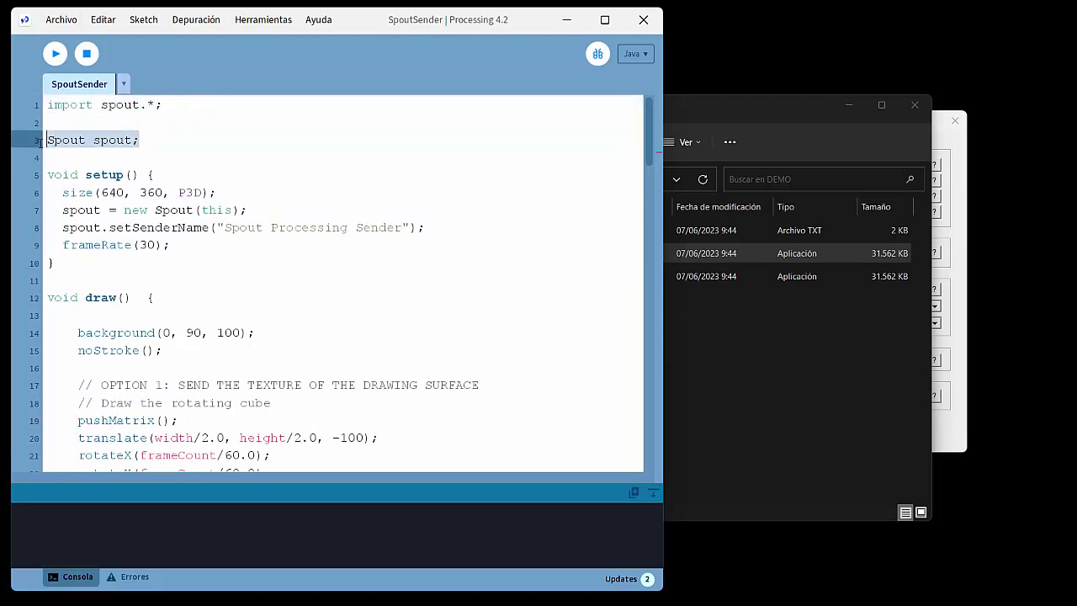
# Highlight the size(640, 360, P3D) line, its P3D renderer argument, and the "spout = new Spout(this);" line in setup().
pyautogui.click(304, 171)
pyautogui.moveTo(233, 190); pyautogui.dragTo(48, 200)
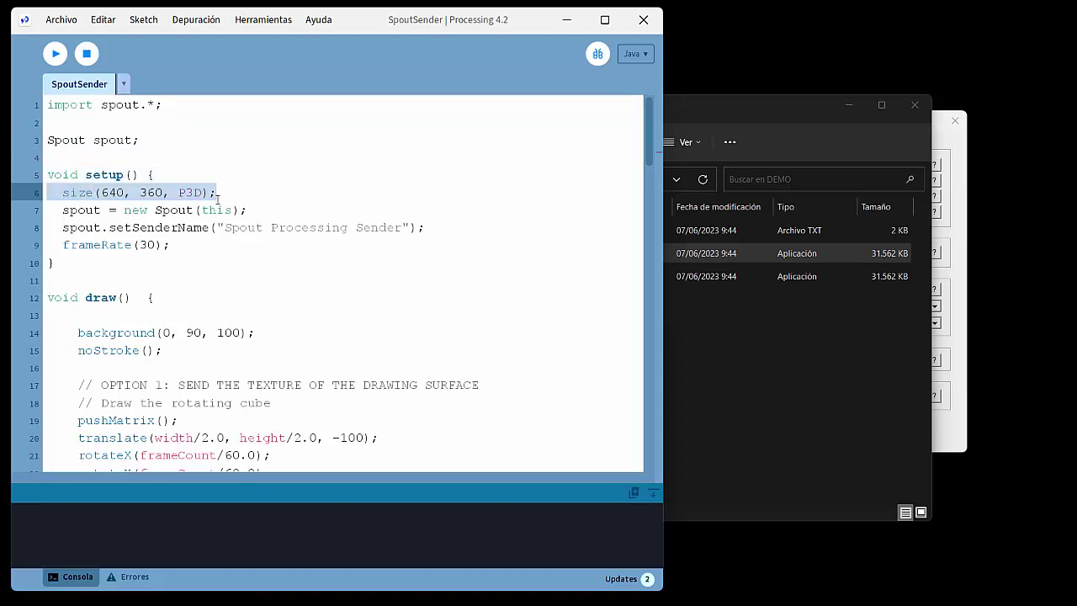
pyautogui.moveTo(170, 192); pyautogui.dragTo(208, 193)
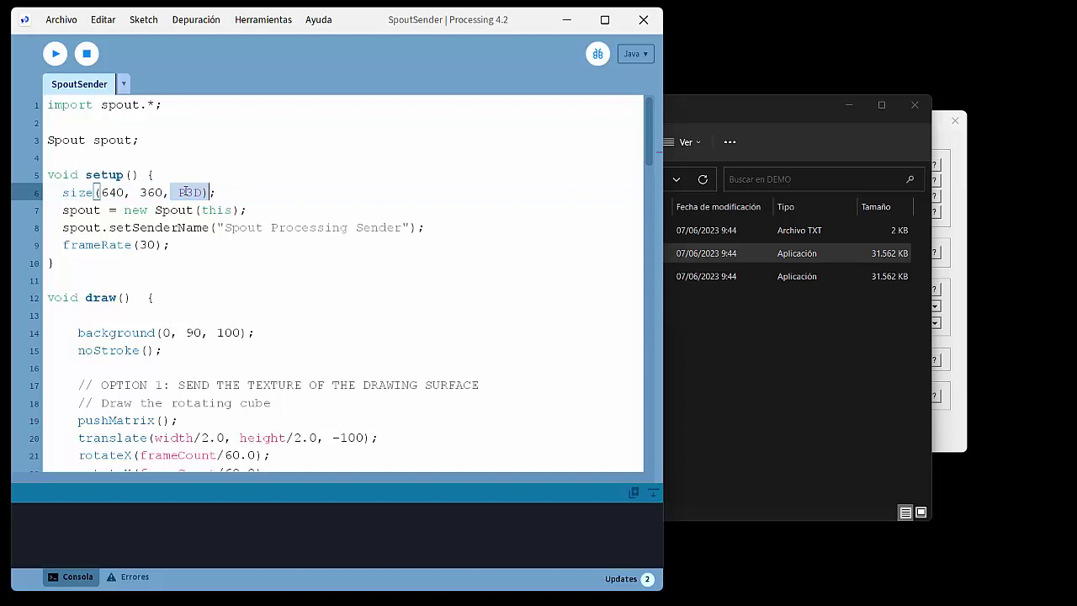
pyautogui.click(148, 209)
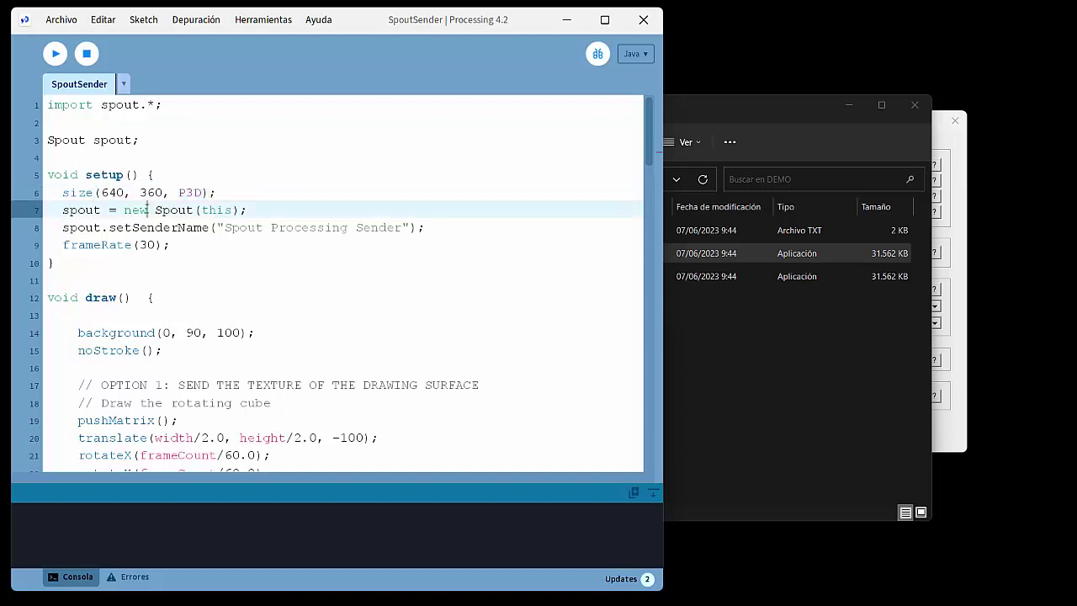
pyautogui.moveTo(62, 212); pyautogui.dragTo(248, 211)
# Replace the sender name in the spout.setSenderName call with "Pepe".
pyautogui.click(110, 227)
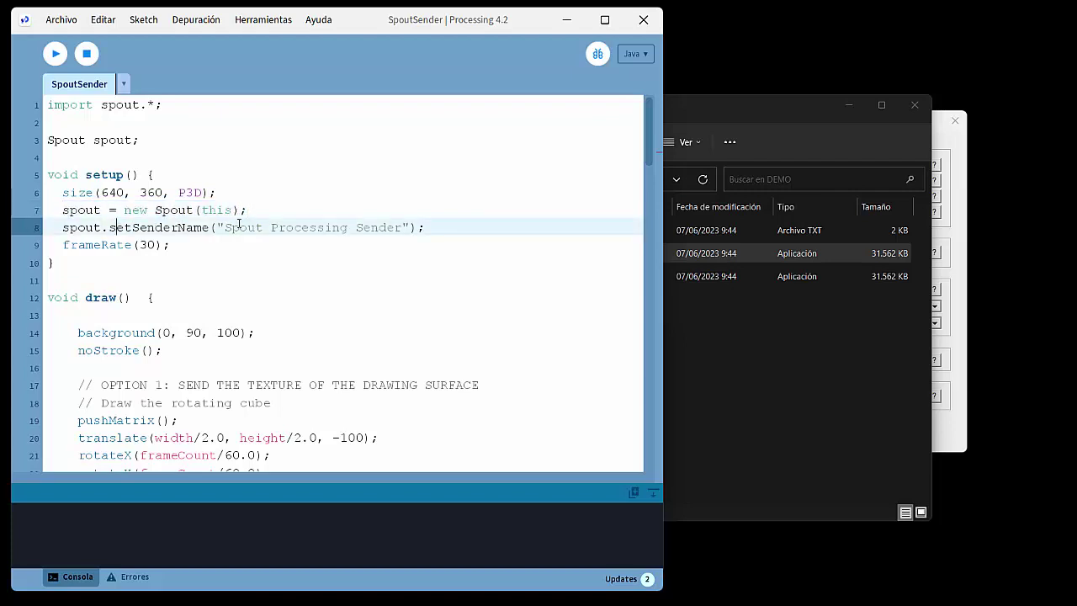
pyautogui.moveTo(227, 229); pyautogui.dragTo(401, 221)
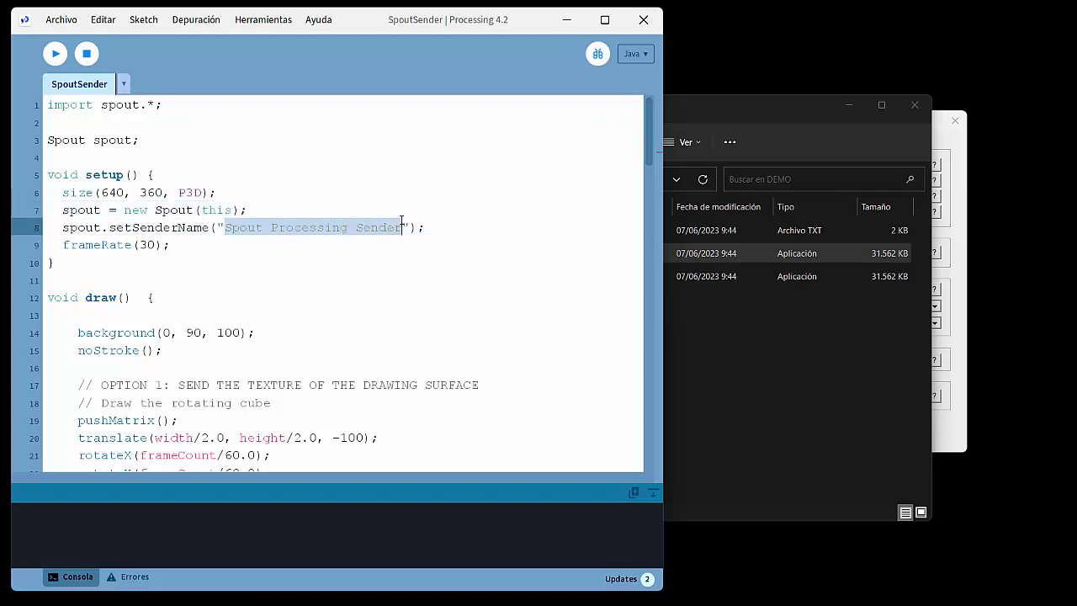
pyautogui.write('Pepe')
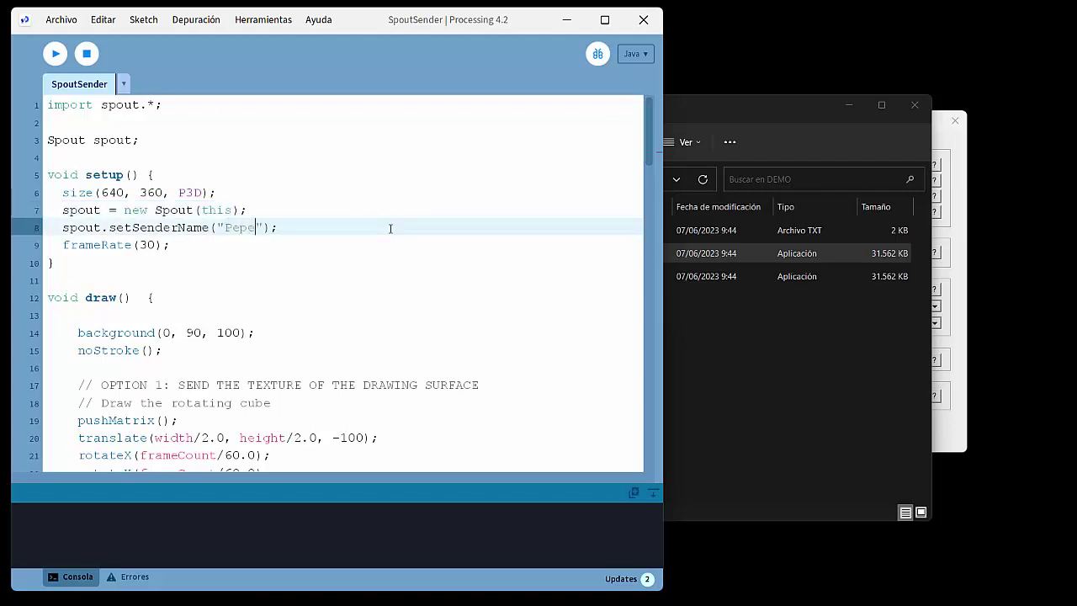
pyautogui.click(197, 246)
# Delete everything in draw() from noStroke() through the "Send at the size of the window" comment, keeping background() and spout.sendTexture().
pyautogui.scroll(-1, 216, 249)
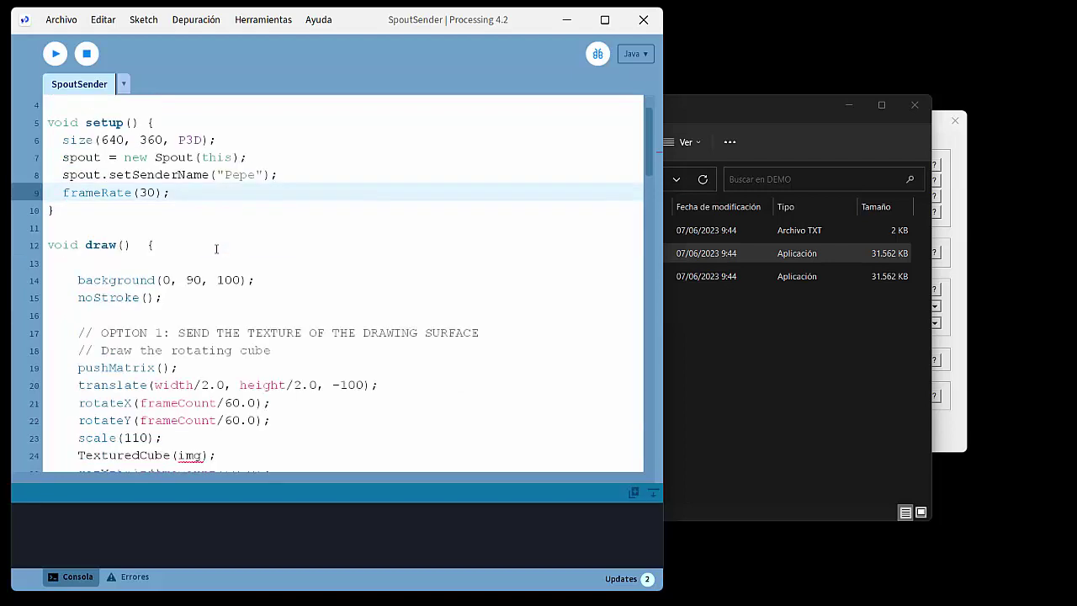
pyautogui.click(101, 267)
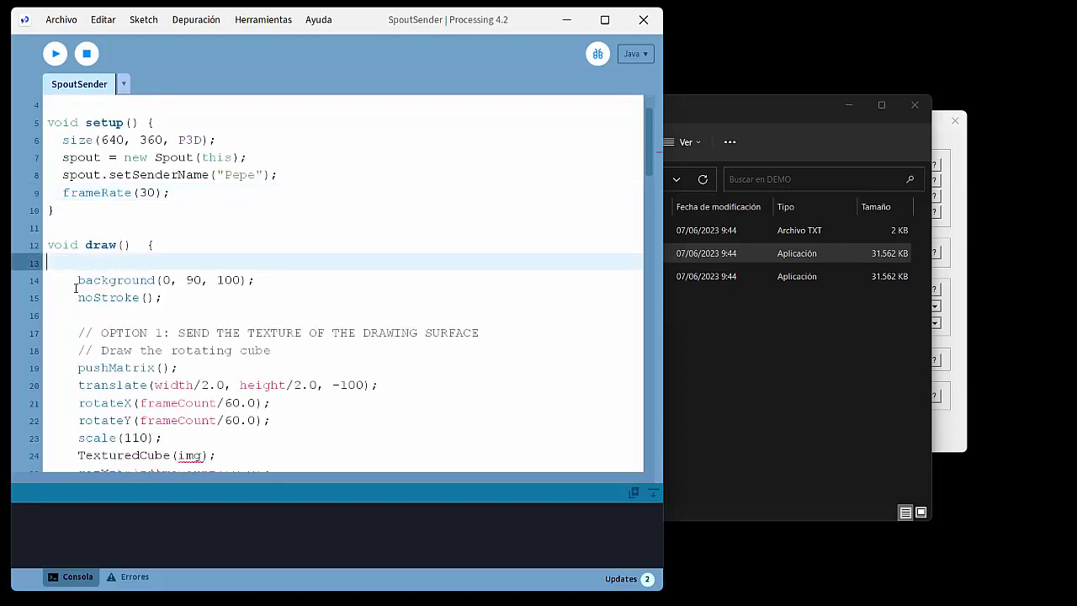
pyautogui.moveTo(72, 299); pyautogui.dragTo(343, 298)
pyautogui.scroll(-4, 242, 350)
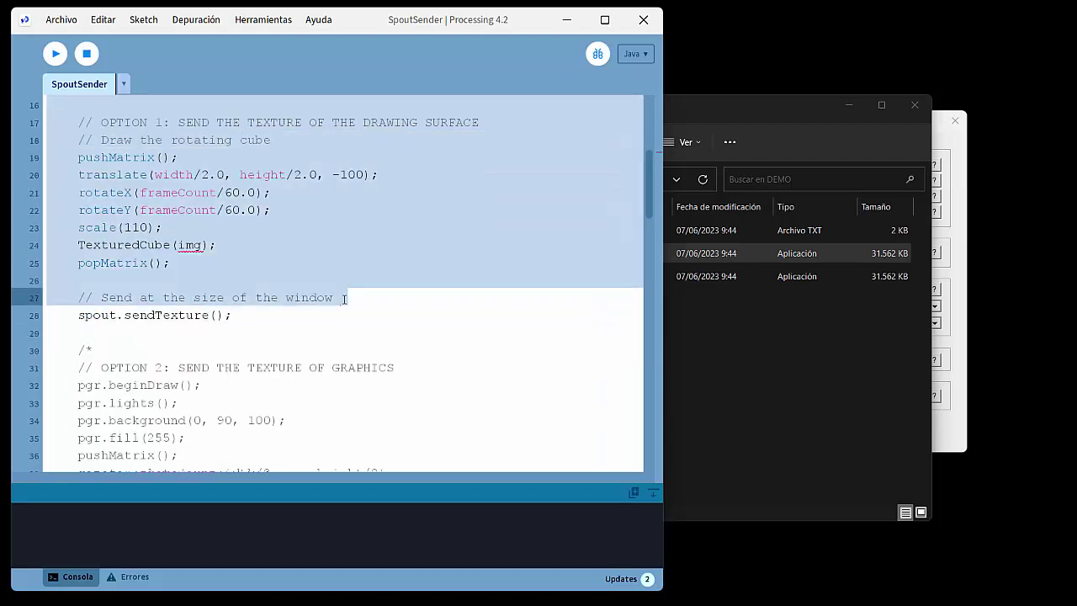
pyautogui.press('BackSpace')
pyautogui.scroll(2, 345, 299)
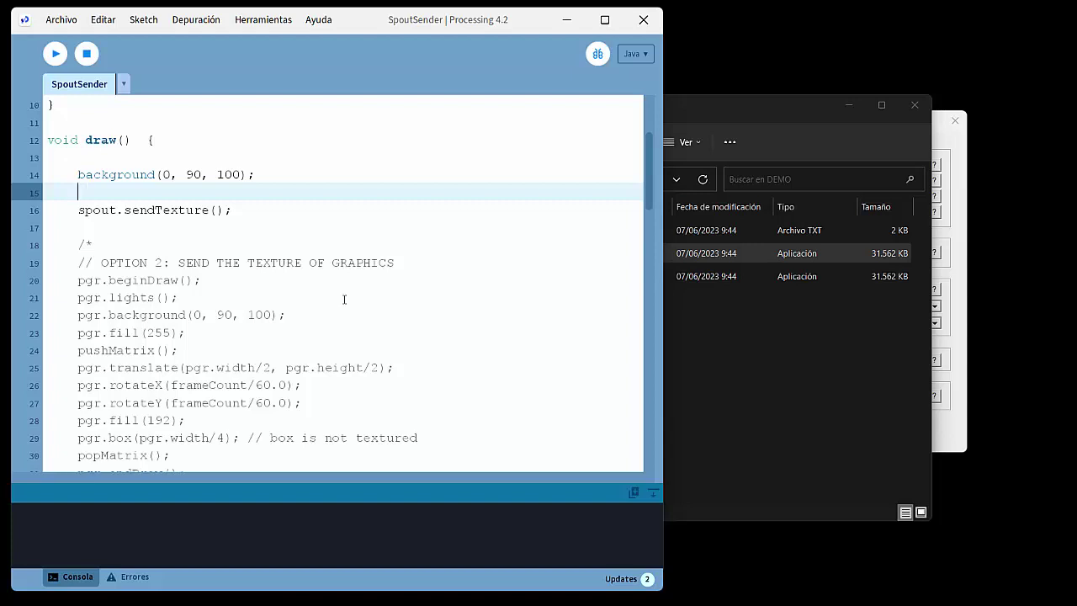
# Add the line rect(mouseX,mouseY,30,30); between background() and spout.sendTexture() in draw().
pyautogui.write('rect(mouseX,mouseY')
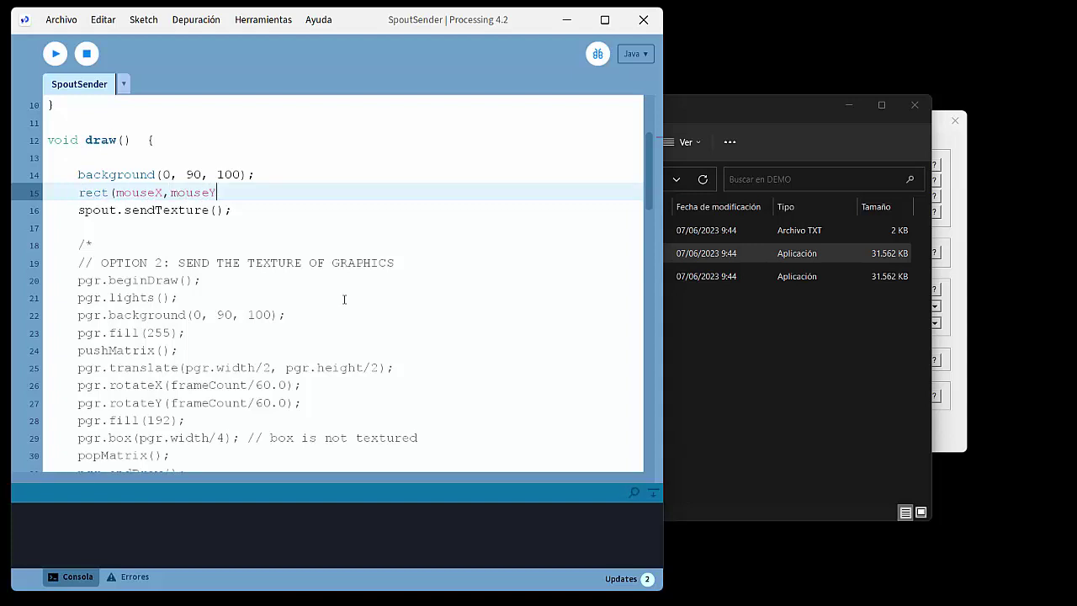
pyautogui.write(',303')
pyautogui.write('30,30')
pyautogui.write(');')
# Delete all code after spout.sendTexture(); through the end of the sketch, leaving only the closing brace of draw().
pyautogui.click(110, 212)
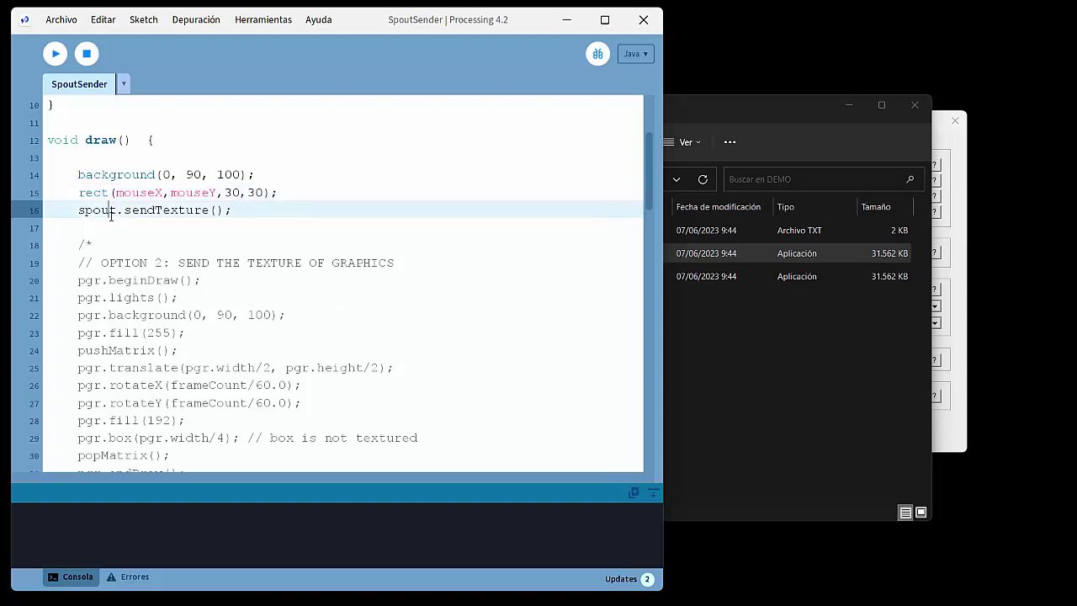
pyautogui.moveTo(263, 212); pyautogui.dragTo(321, 555)
pyautogui.click(95, 213)
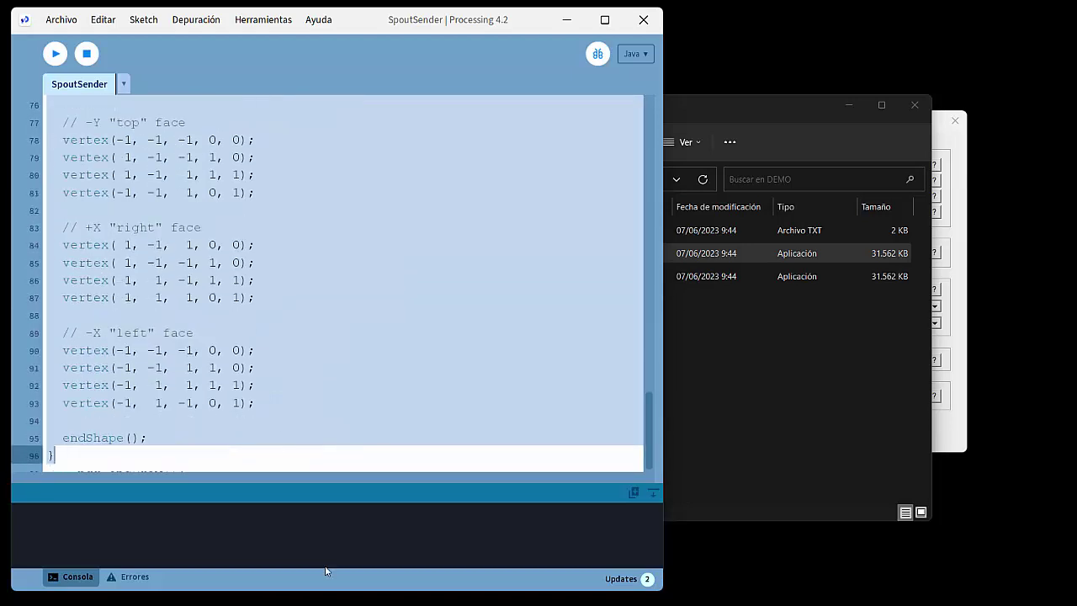
pyautogui.press('Delete')
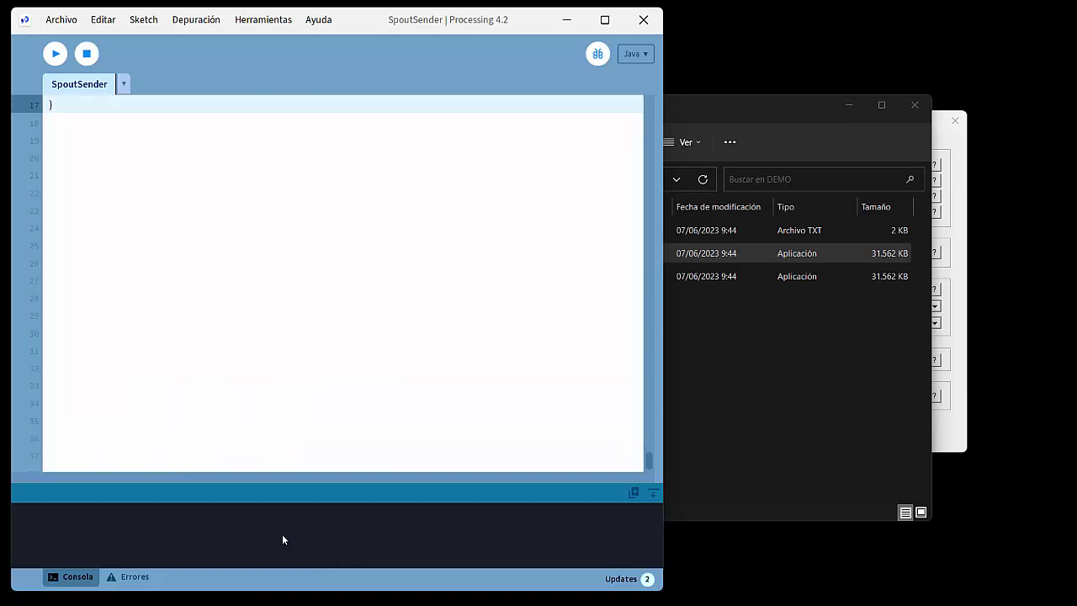
pyautogui.scroll(5, 202, 346)
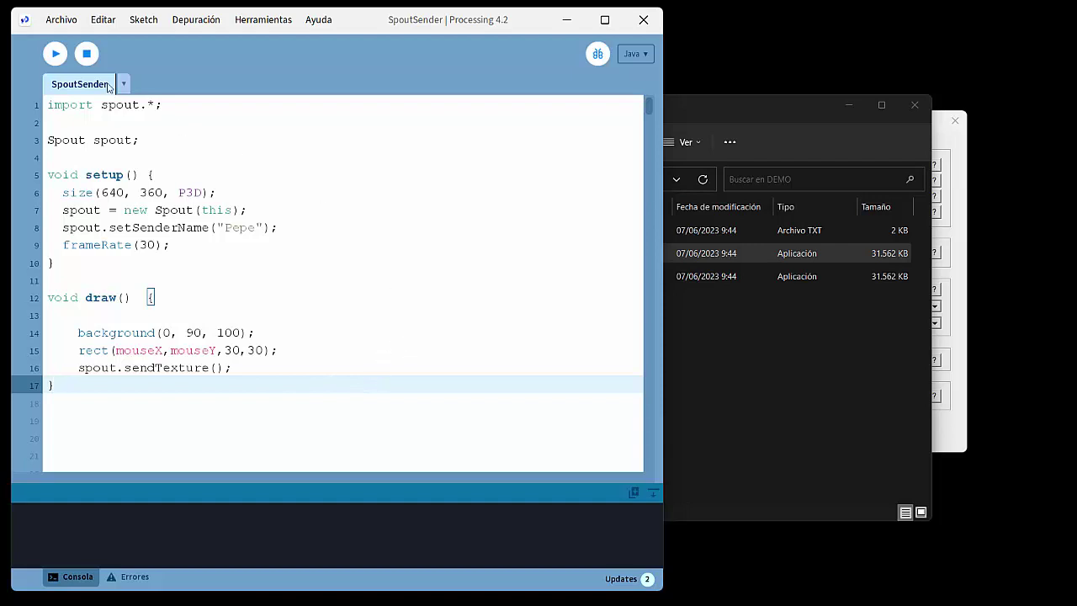
# Run the simplified sketch and launch SpoutReceiver.exe from the DEMO folder to receive its output.
pyautogui.click(55, 55)
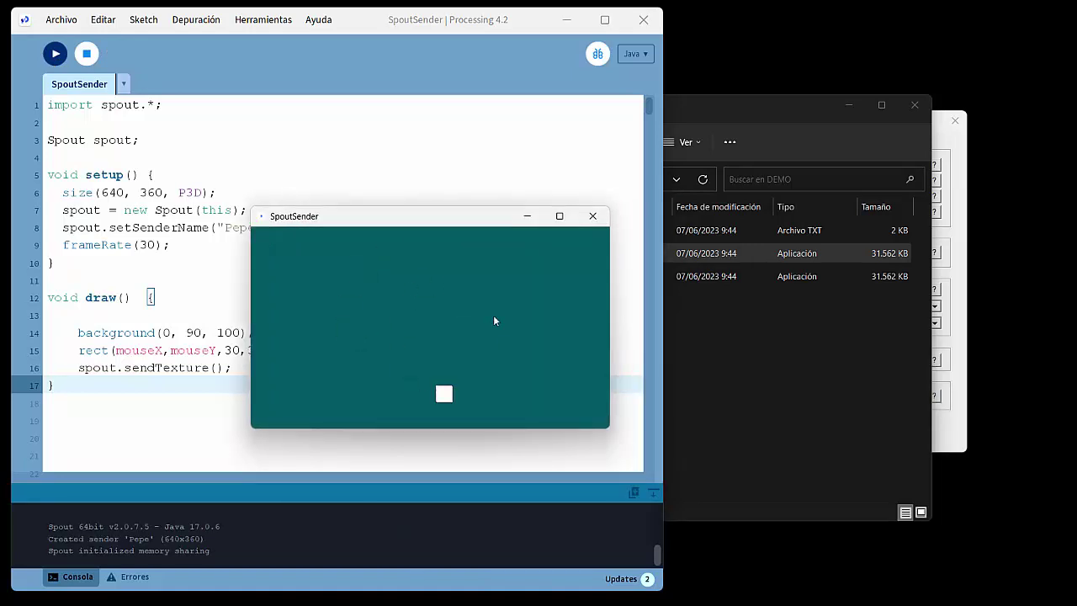
pyautogui.click(757, 332)
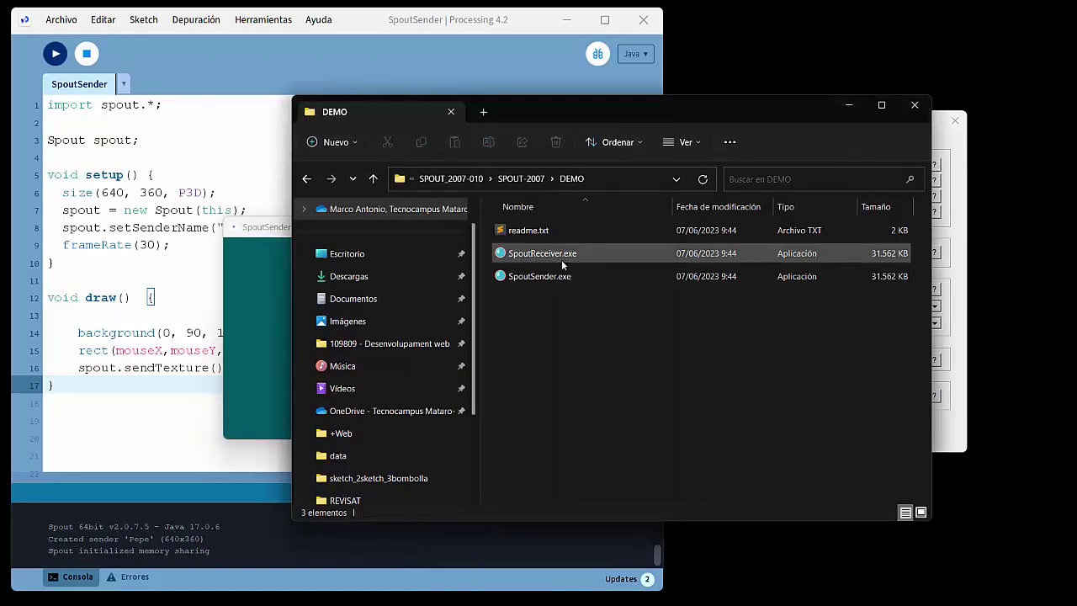
pyautogui.doubleClick(558, 255)
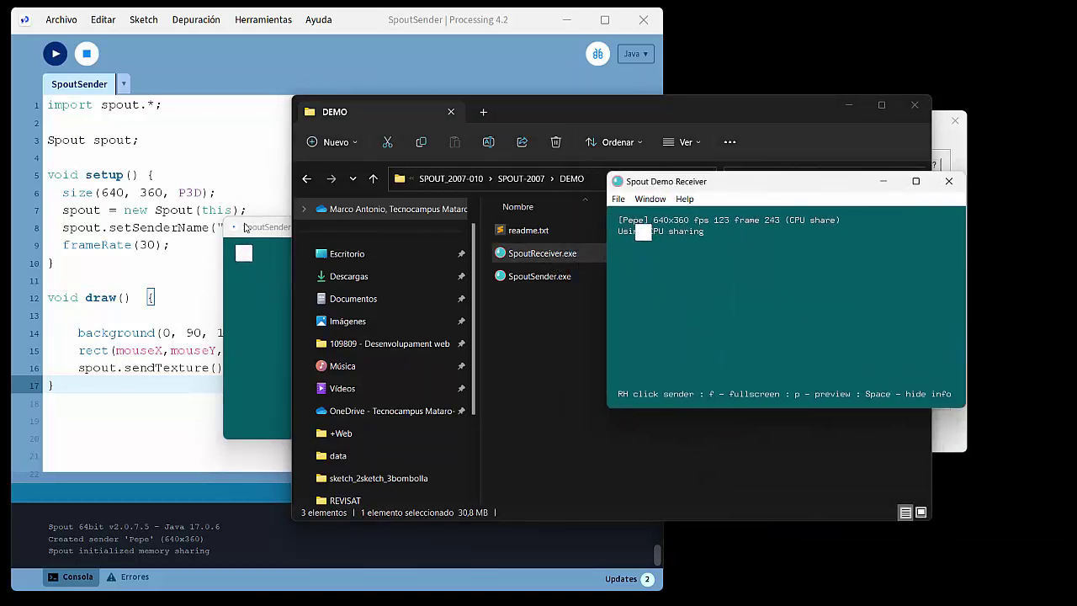
# Move the sketch window clear of the receiver, compare the square's movement in both windows, and close the Spout Demo Receiver.
pyautogui.click(243, 251)
pyautogui.moveTo(166, 243); pyautogui.dragTo(166, 243)
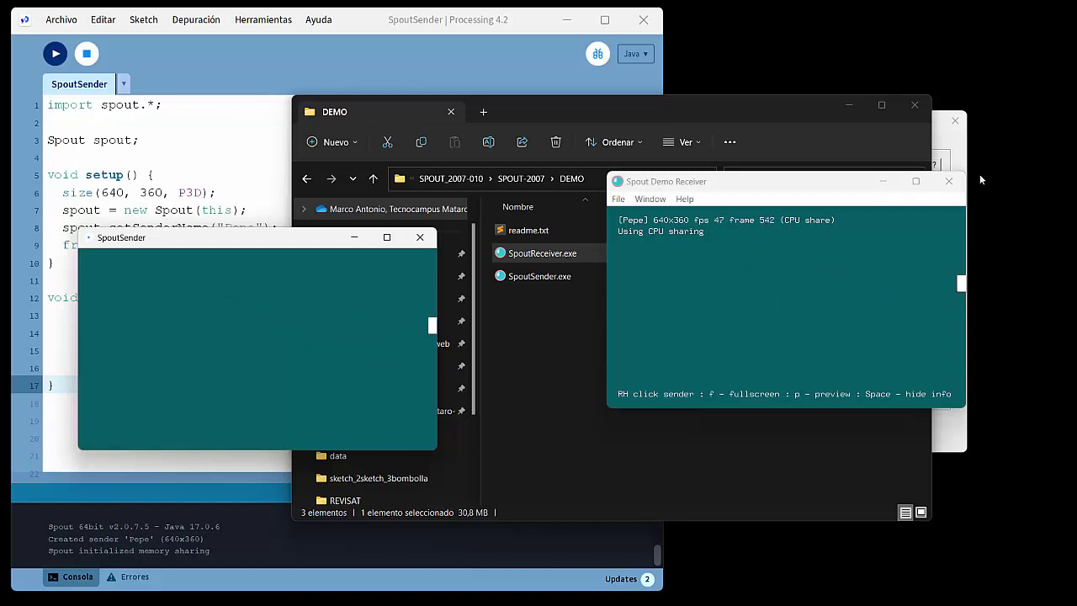
pyautogui.click(950, 182)
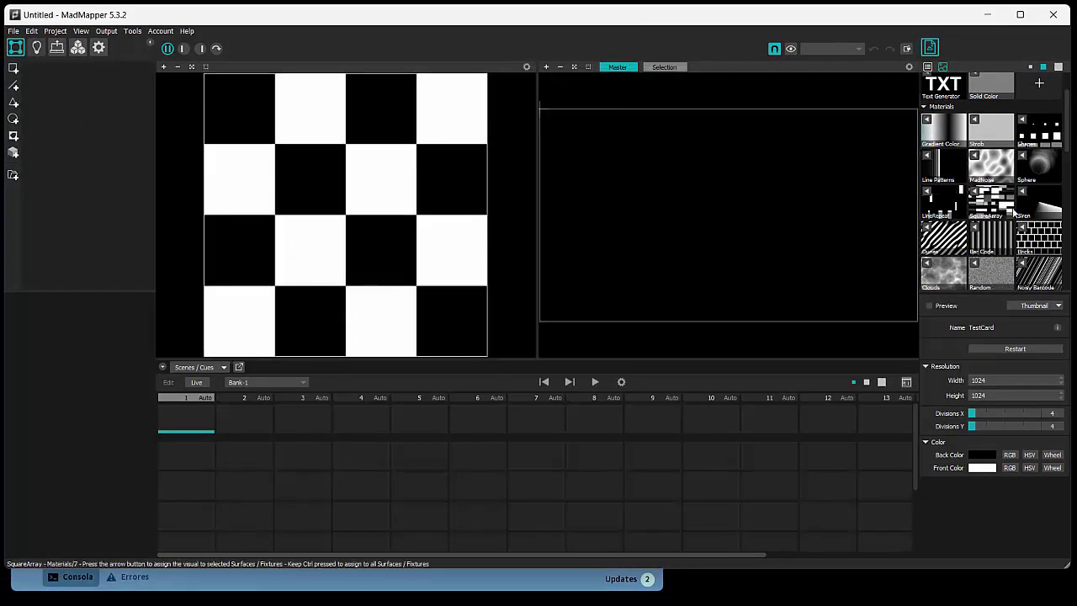
# In MadMapper, find the "Pepe" source among the Spout media and load it as the input image.
pyautogui.scroll(-8, 974, 226)
pyautogui.scroll(-4, 973, 227)
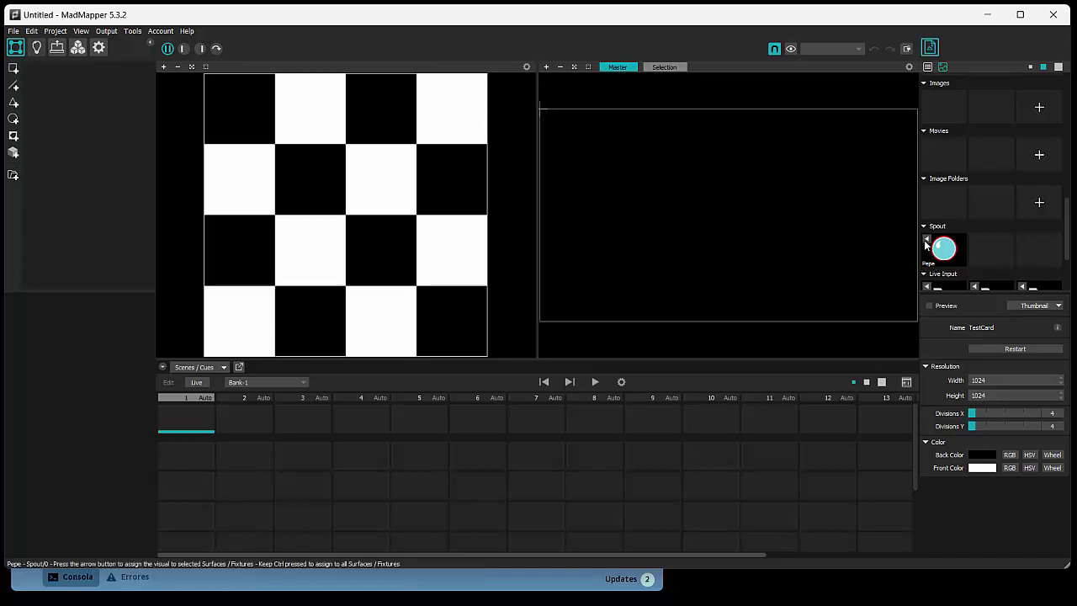
pyautogui.click(927, 244)
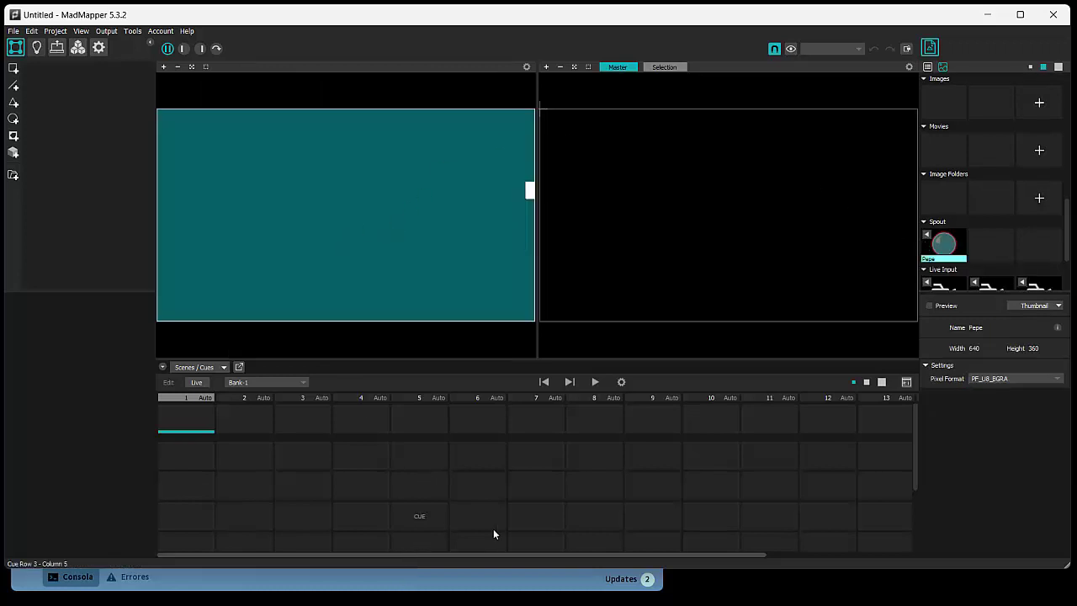
# Bring the running sketch window over MadMapper, compare its moving square with the Spout input preview, and close the sketch window.
pyautogui.hotkey('alt', 'Tab')
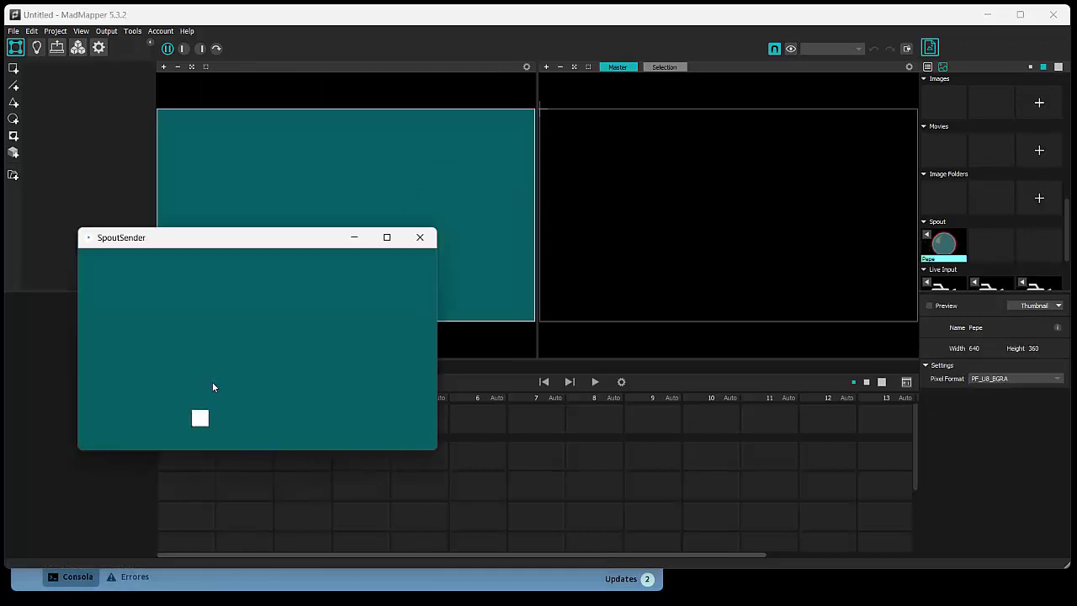
pyautogui.moveTo(269, 239); pyautogui.dragTo(260, 285)
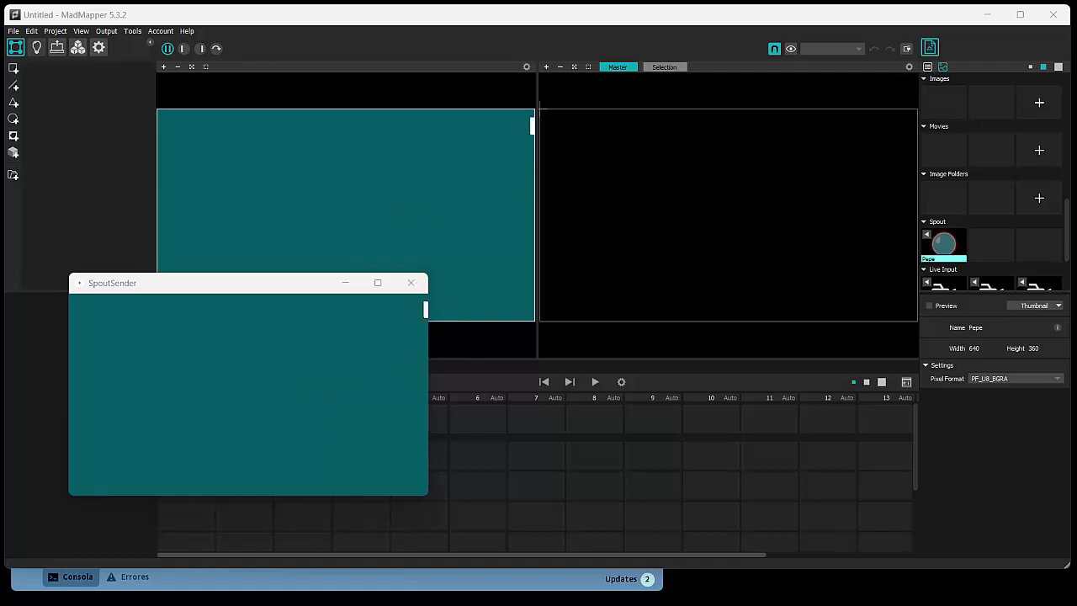
pyautogui.click(410, 284)
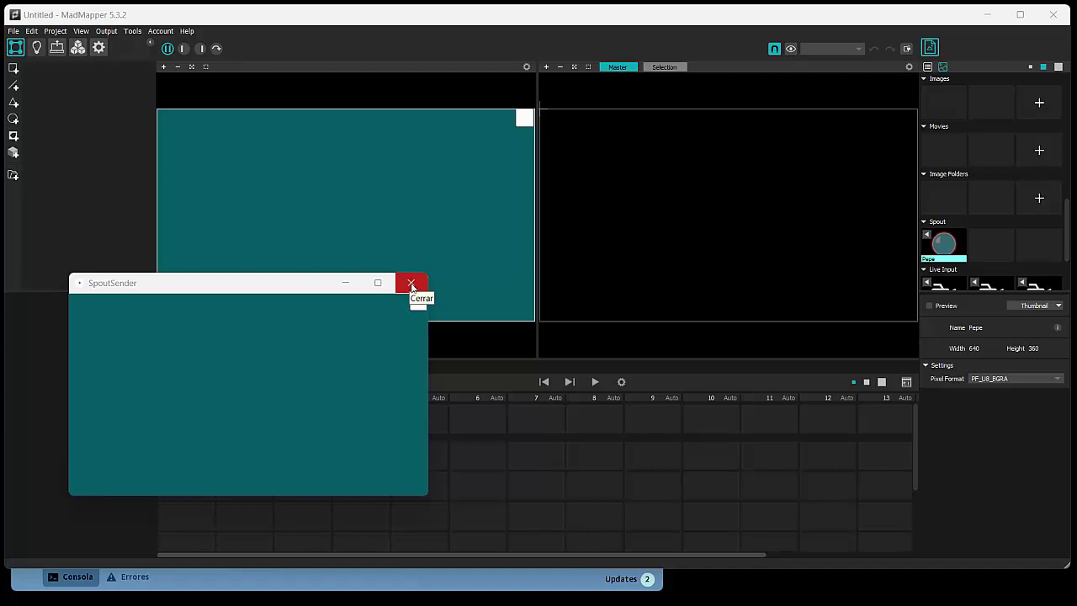
pyautogui.click(414, 284)
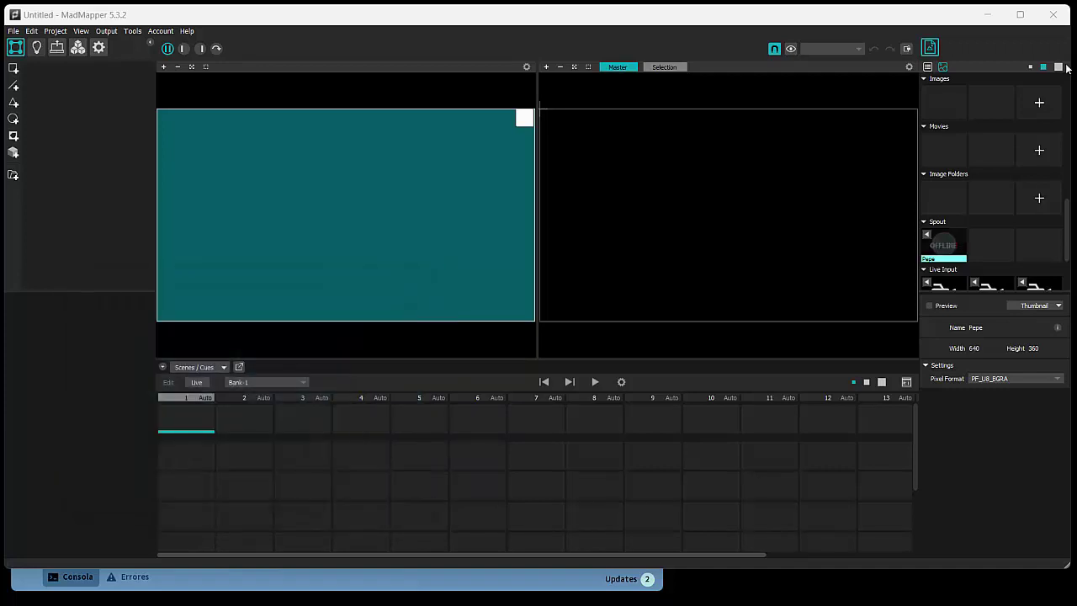
# Quit MadMapper and close the Processing sketch without saving its changes.
pyautogui.click(1052, 14)
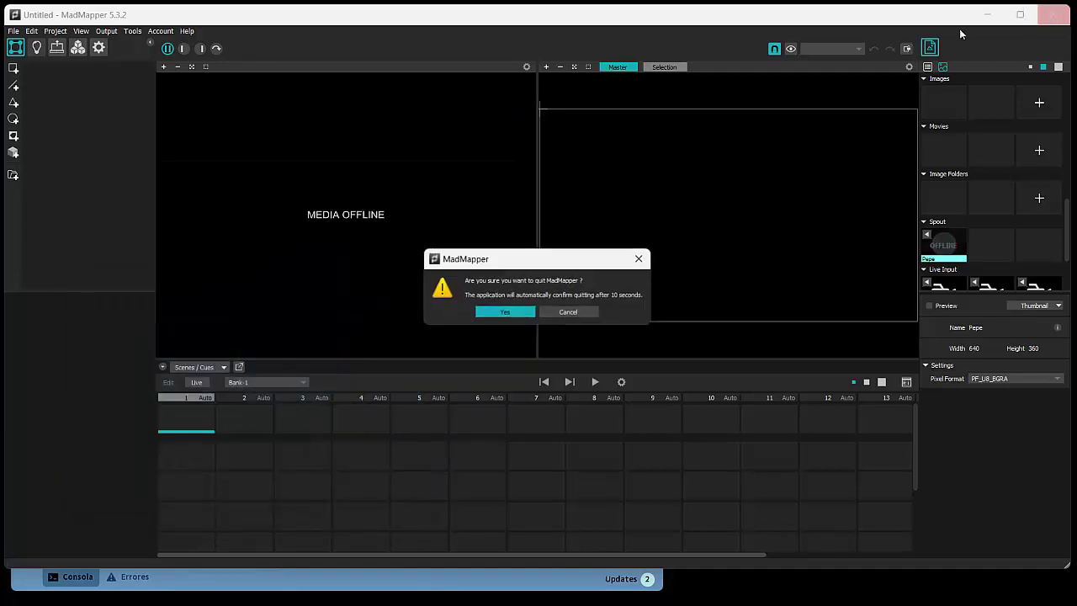
pyautogui.click(523, 313)
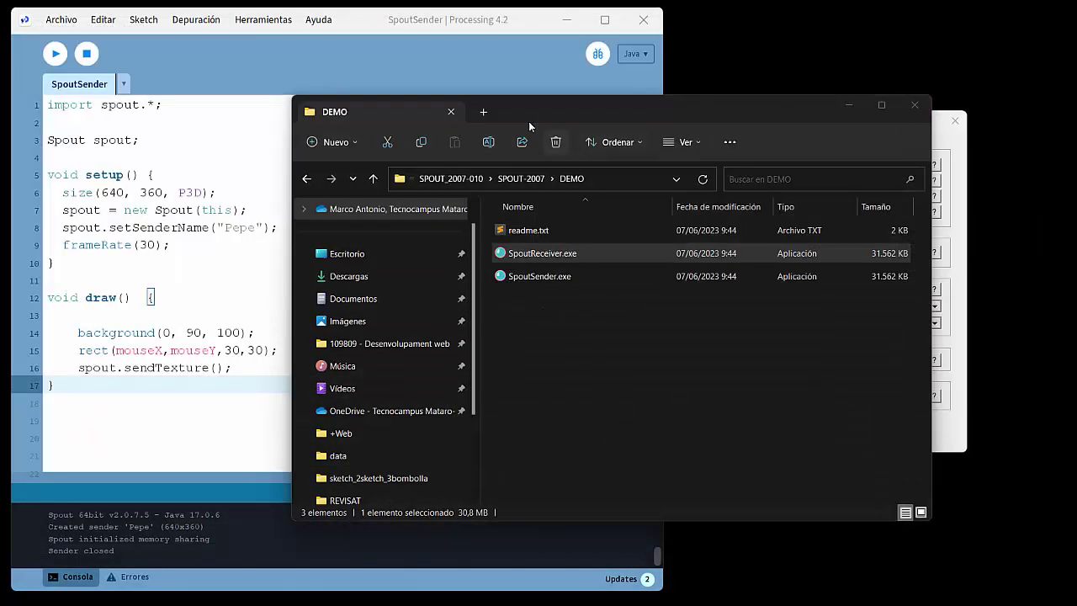
pyautogui.click(643, 19)
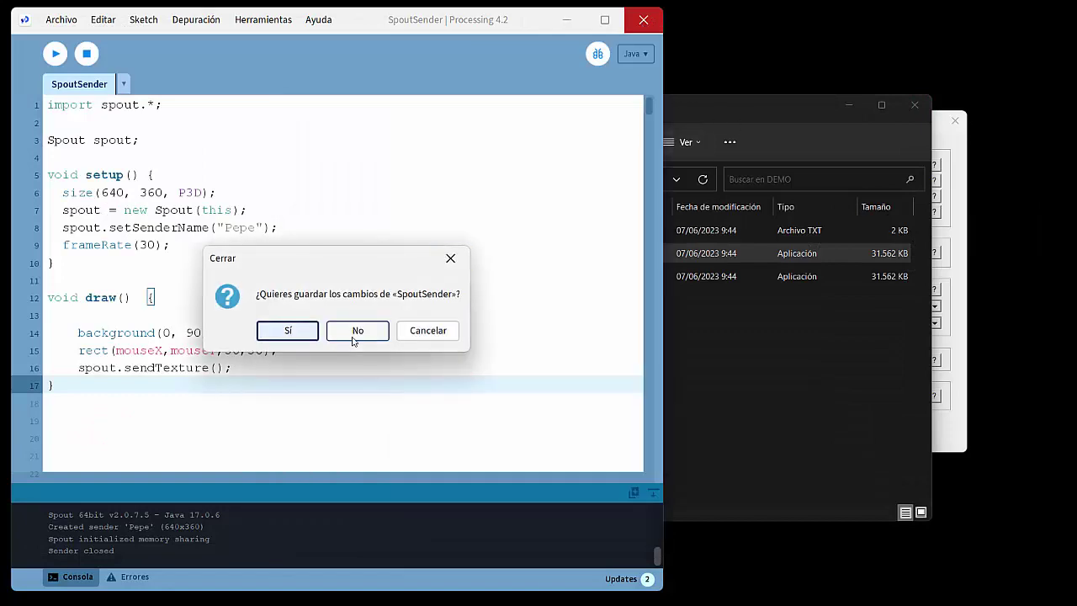
pyautogui.click(357, 333)
# Open the SPOUTSETTINGS folder inside SPOUT-2007 and move the Explorer window clear of the SpoutSettings window.
pyautogui.moveTo(690, 107); pyautogui.dragTo(651, 101)
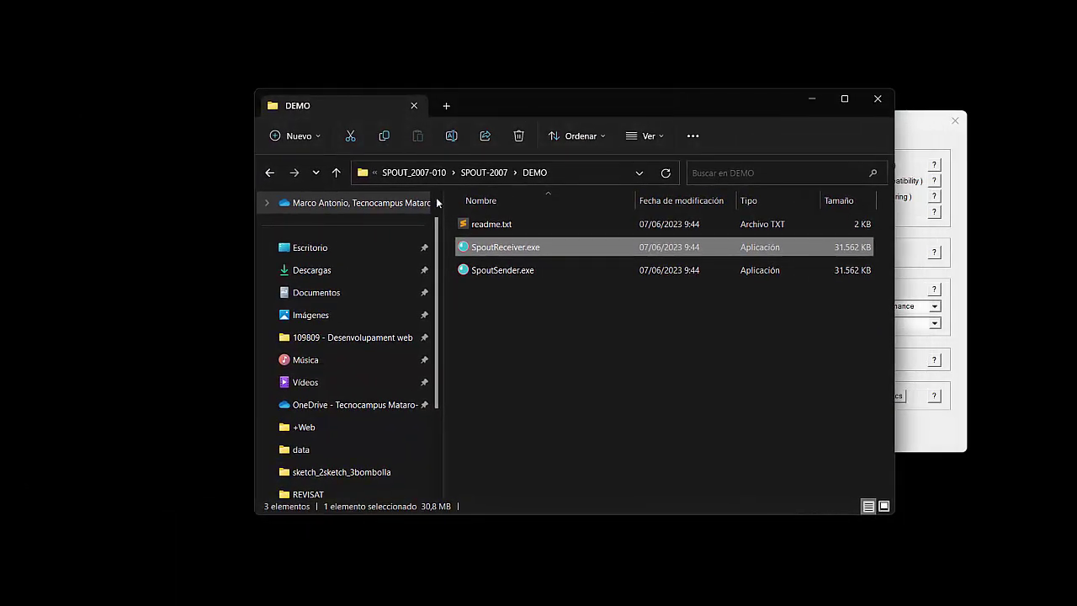
pyautogui.click(484, 175)
pyautogui.doubleClick(505, 274)
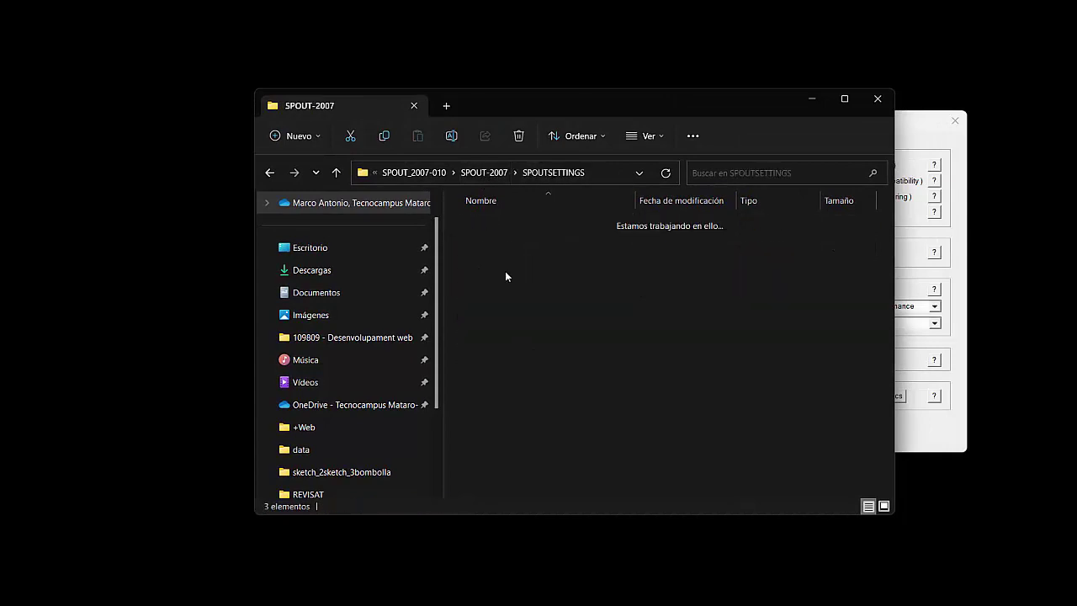
pyautogui.moveTo(638, 99); pyautogui.dragTo(433, 87)
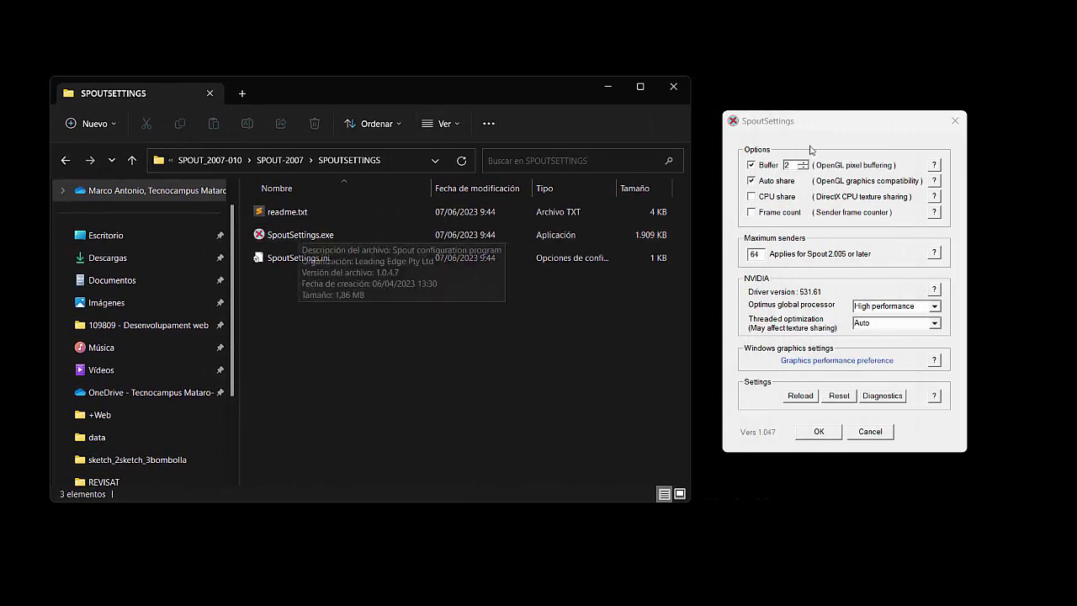
# Bring SpoutSettings forward and examine the Optimus global processor options under NVIDIA.
pyautogui.moveTo(824, 125)
pyautogui.mouseDown()
pyautogui.moveTo(793, 129)
pyautogui.moveTo(809, 130)
pyautogui.mouseUp()
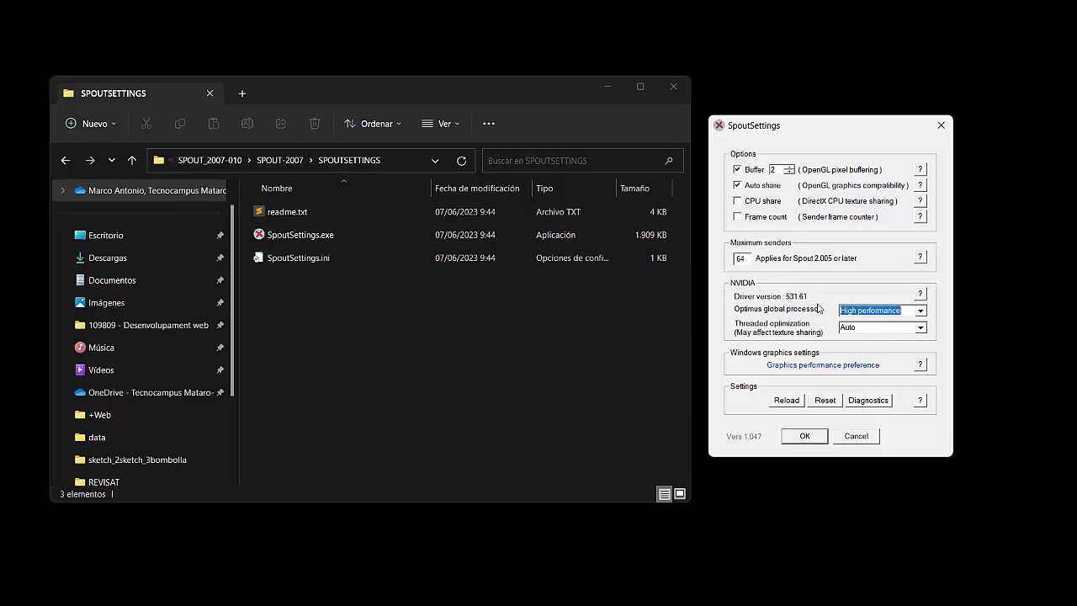
pyautogui.click(922, 311)
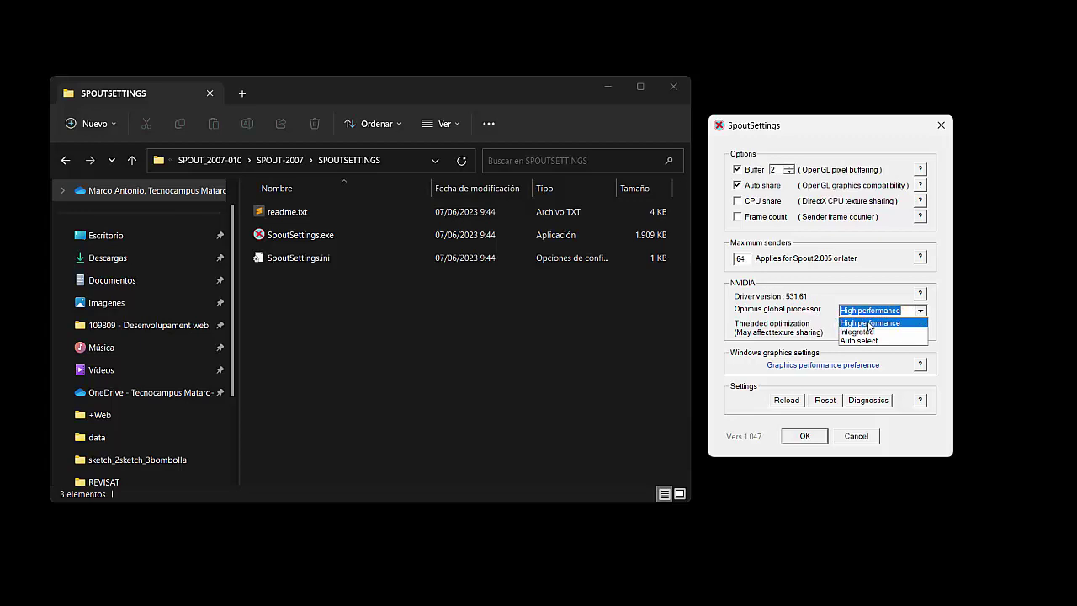
pyautogui.click(863, 291)
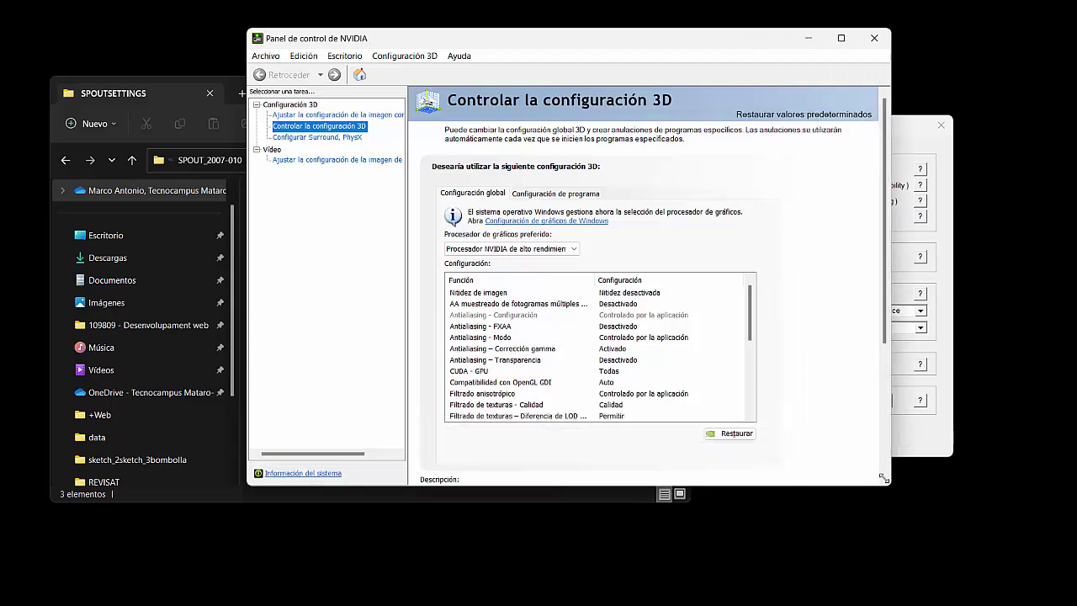
# Review the global 3D settings in NVIDIA Control Panel, open the linked Windows graphics settings and enlarge the Settings window.
pyautogui.scroll(-3, 618, 387)
pyautogui.scroll(3, 619, 386)
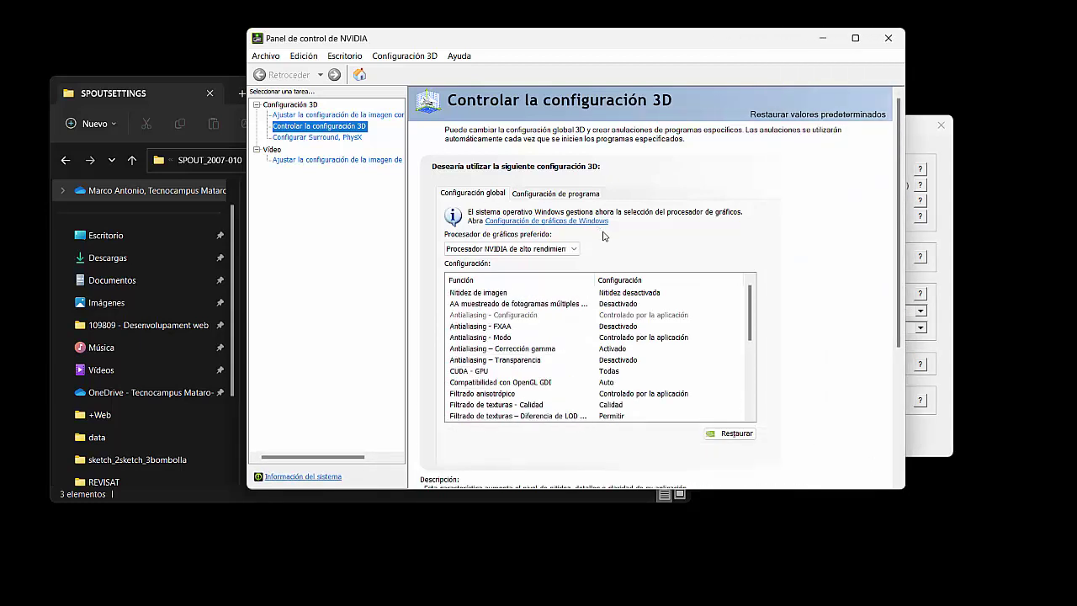
pyautogui.moveTo(605, 44); pyautogui.dragTo(555, 40)
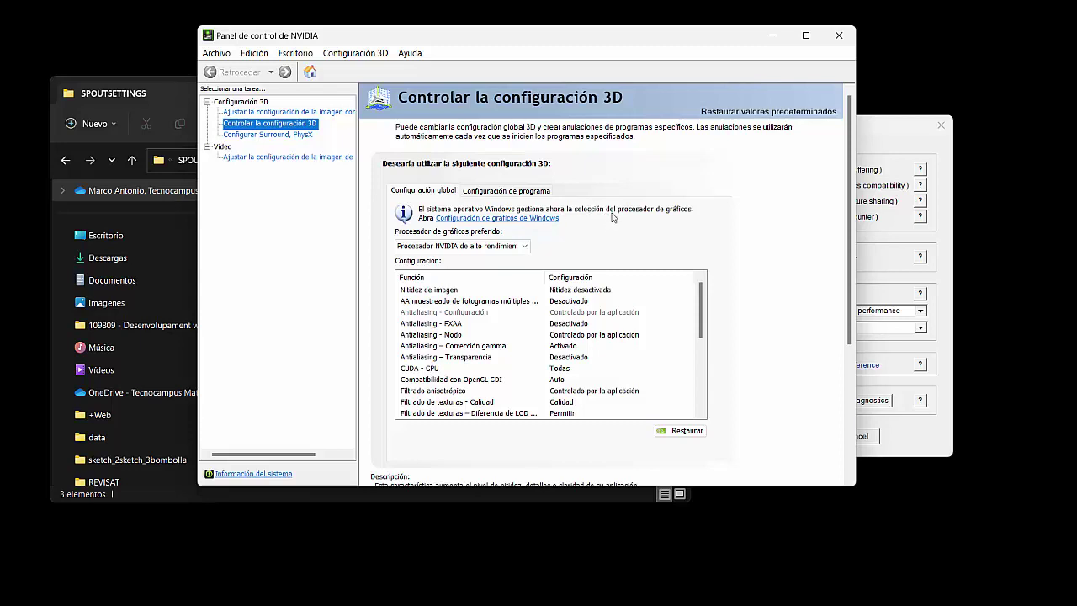
pyautogui.click(523, 220)
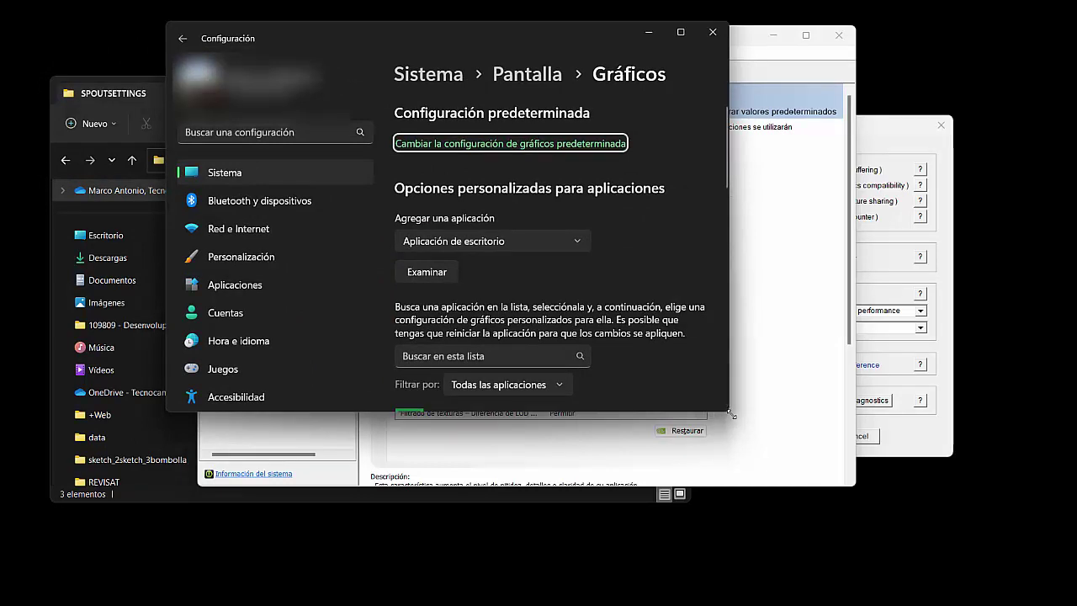
pyautogui.moveTo(730, 413); pyautogui.dragTo(999, 603)
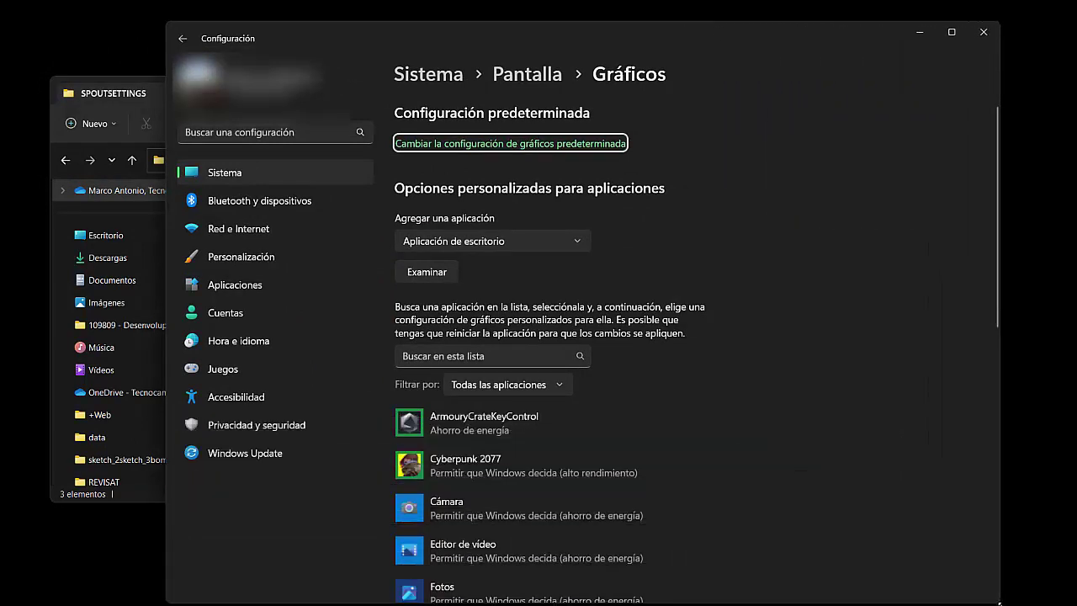
# Add MadMapper.exe from the MadMapper 5.2.4 folder to the desktop applications with custom graphics options.
pyautogui.click(434, 271)
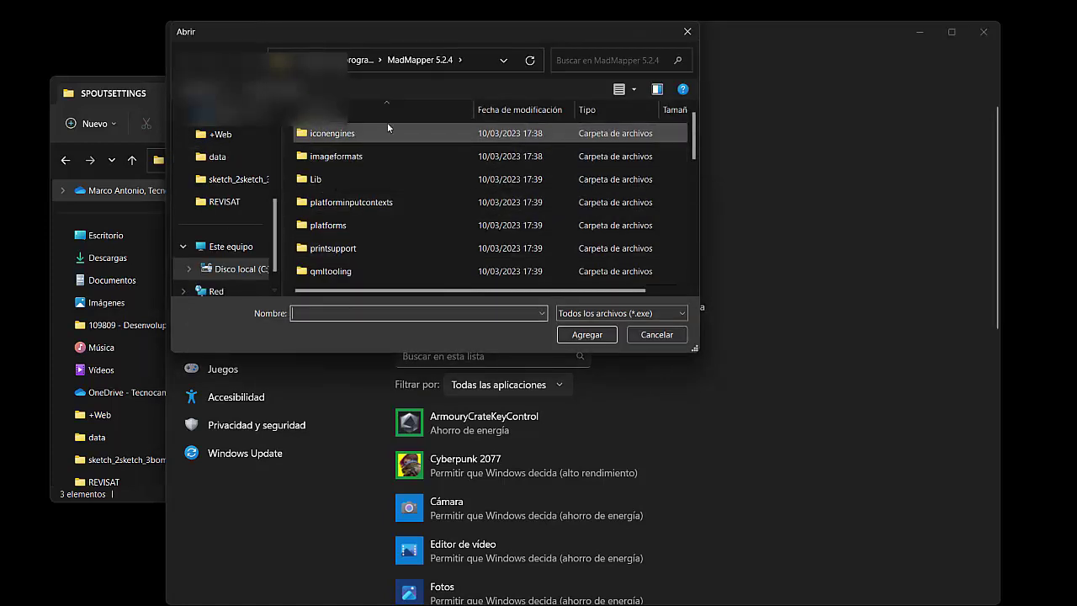
pyautogui.scroll(-5, 412, 188)
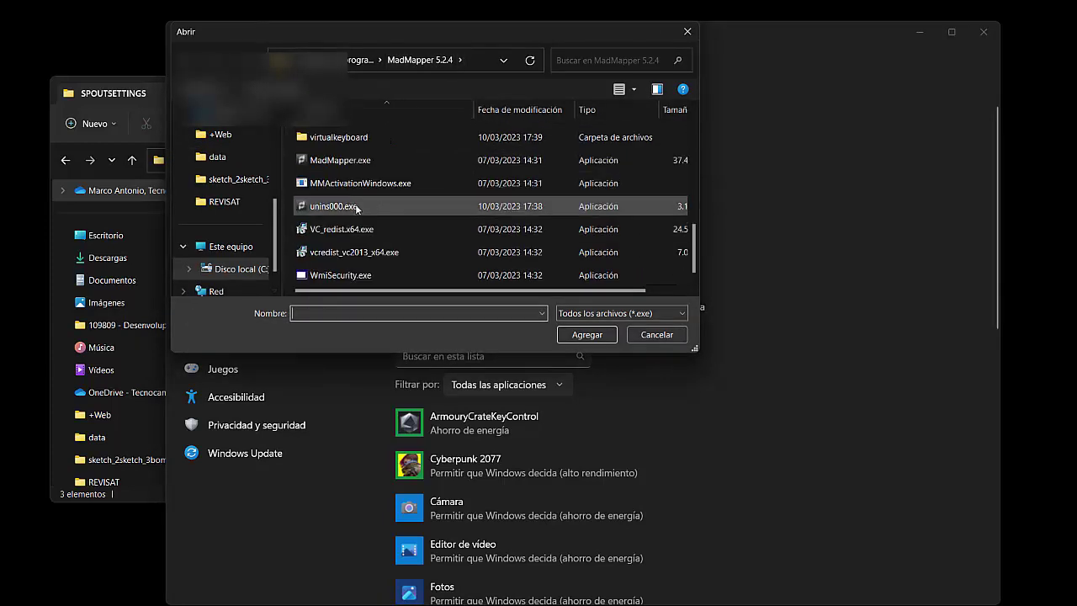
pyautogui.click(344, 161)
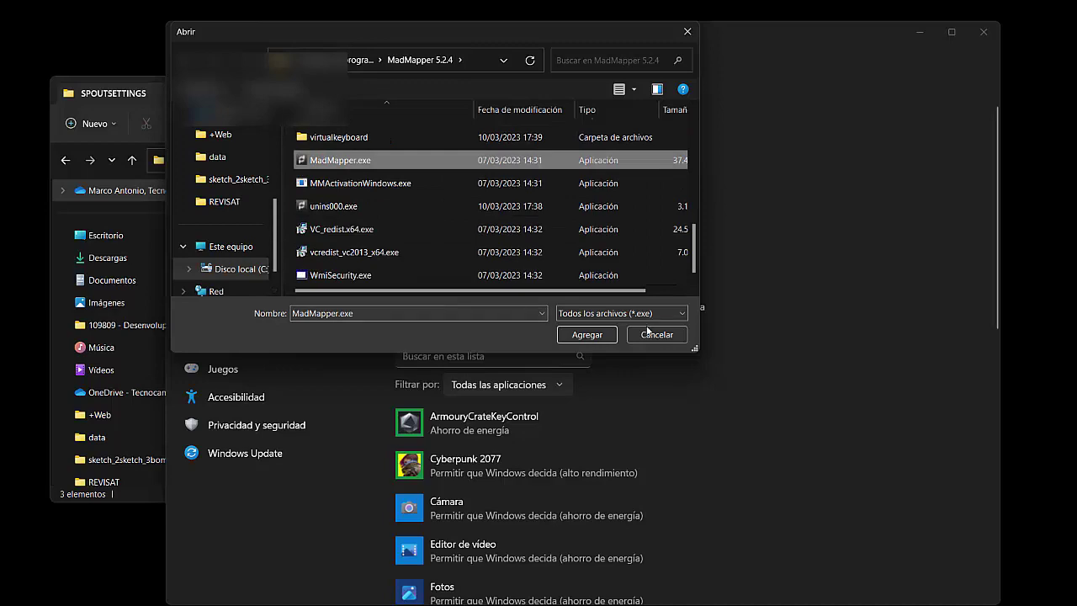
pyautogui.click(588, 335)
# Inspect MadMapper's graphics performance preference without saving changes, and close Windows Settings and NVIDIA Control Panel.
pyautogui.scroll(-6, 473, 293)
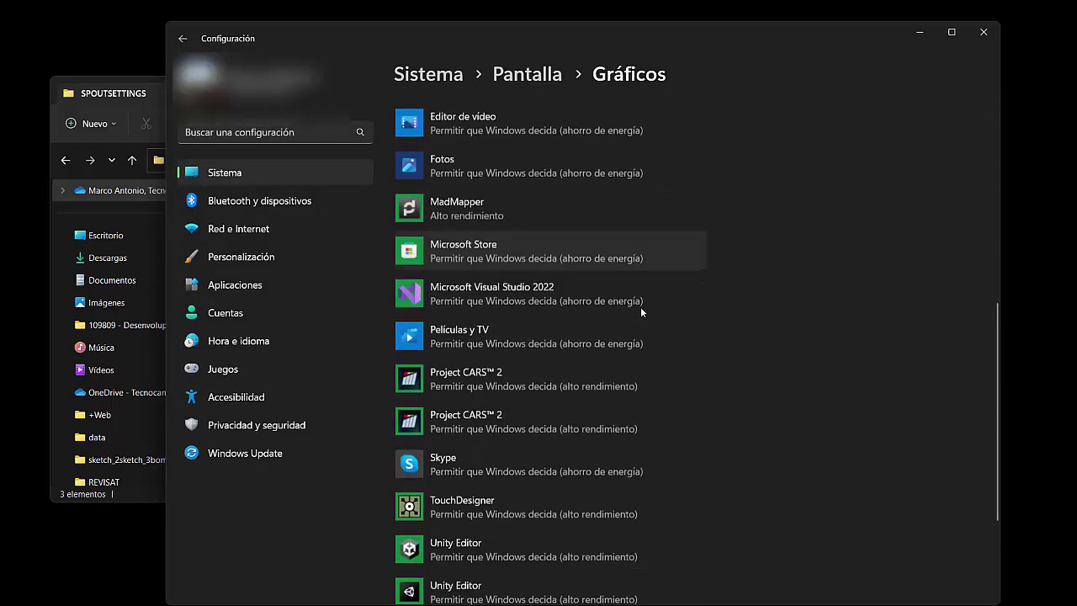
pyautogui.scroll(1, 473, 221)
pyautogui.click(458, 201)
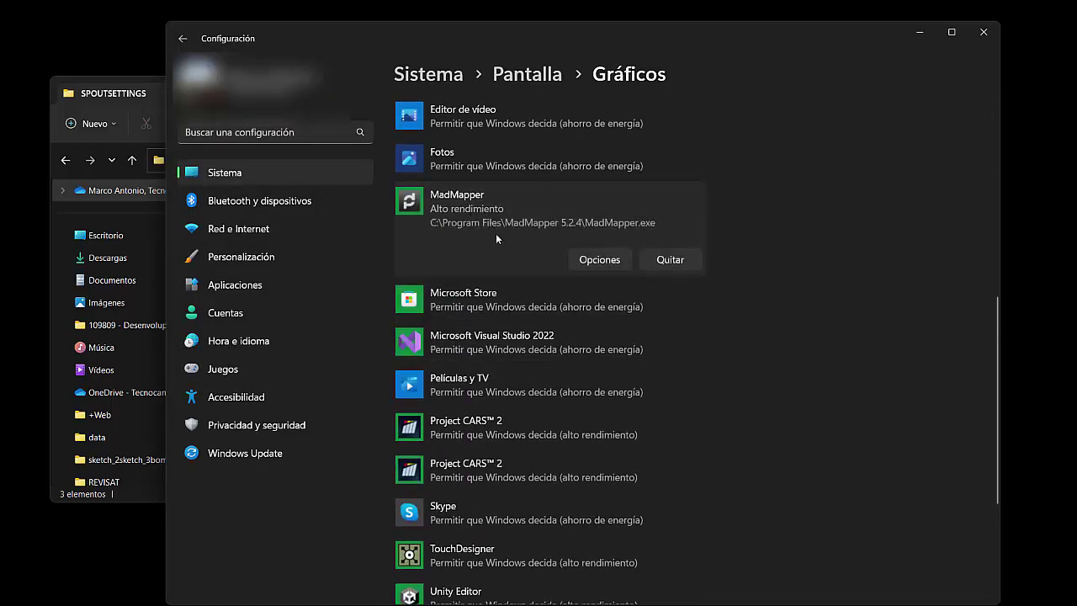
pyautogui.click(615, 263)
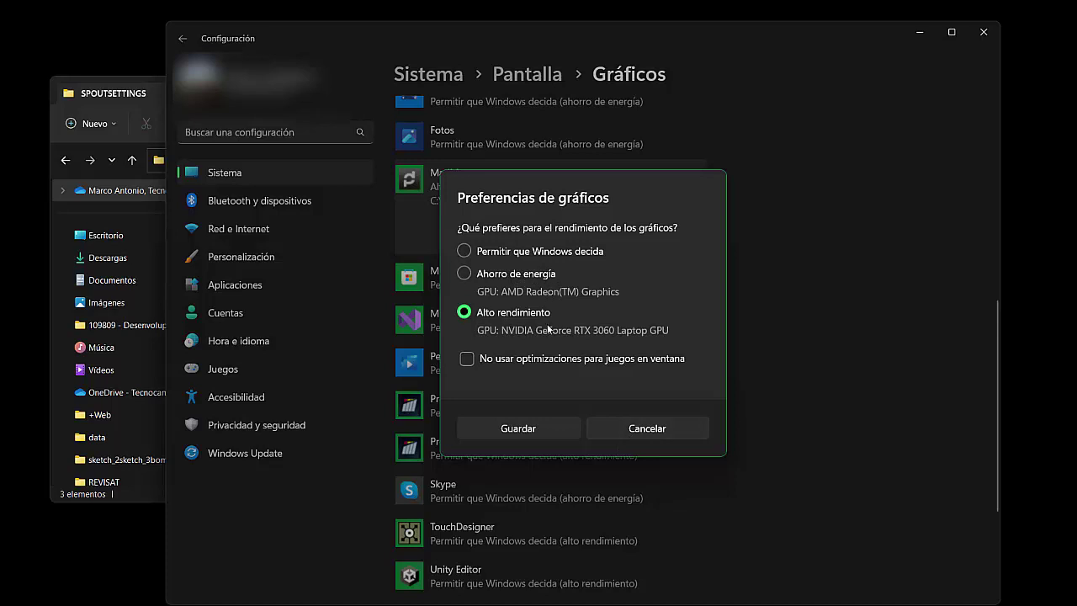
pyautogui.click(655, 428)
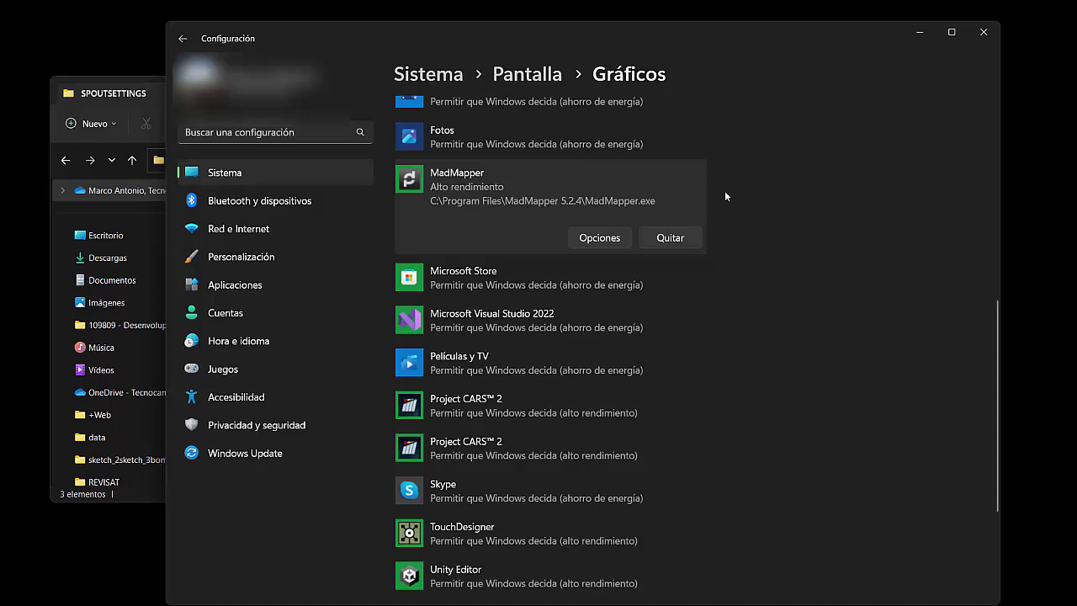
pyautogui.click(984, 36)
pyautogui.click(839, 35)
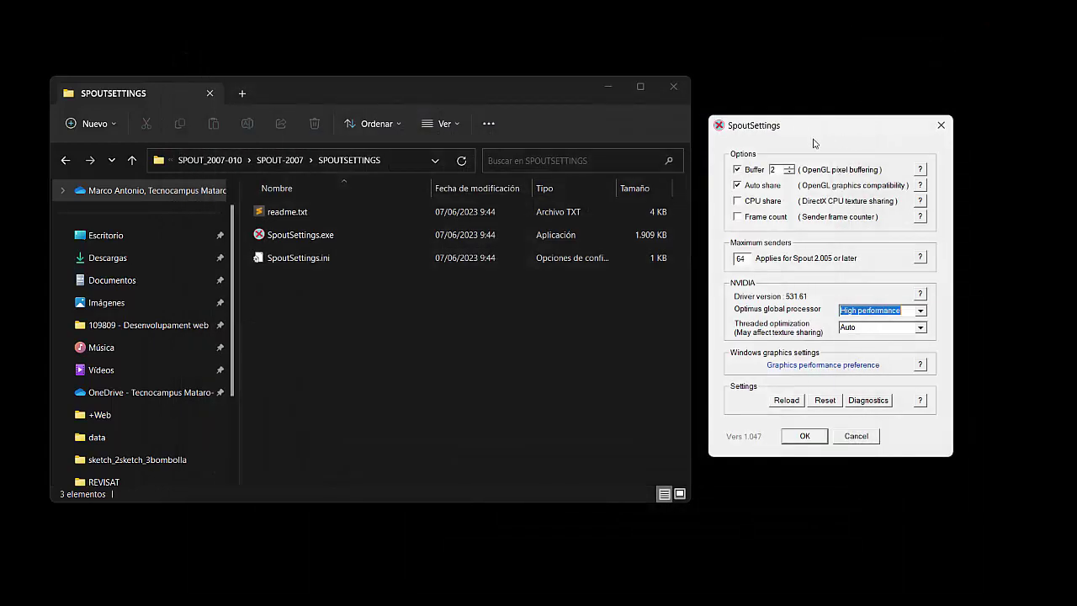